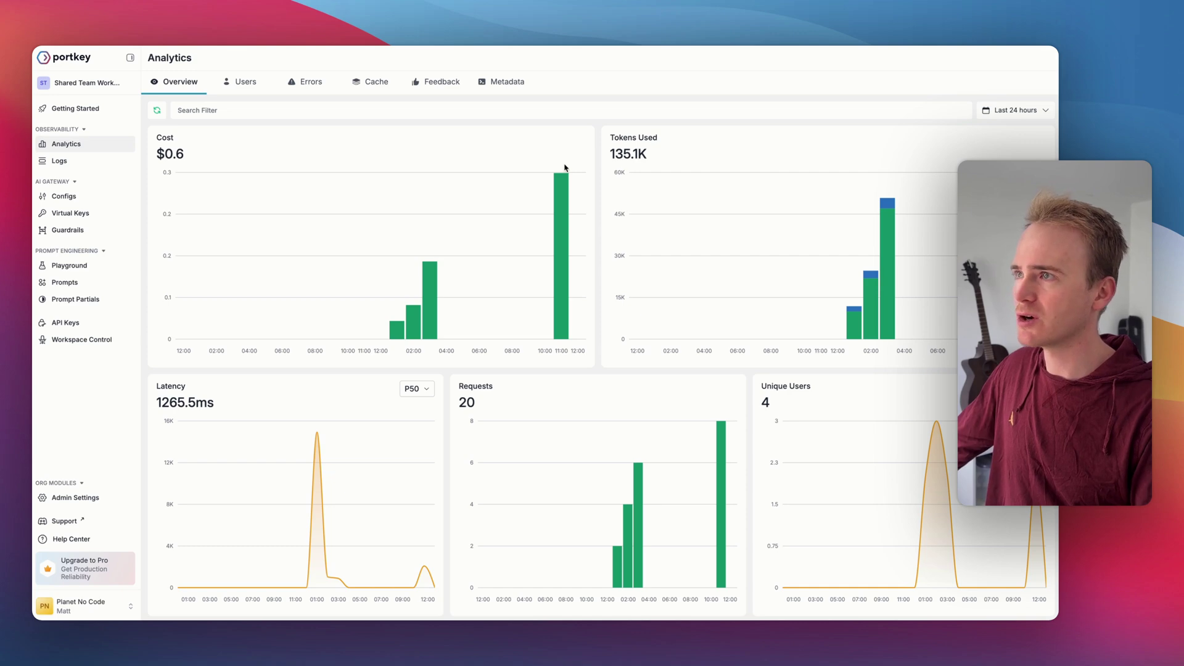
# Step: Examine the analytics overview charts and the filter suggestions available for them
pyautogui.click(322, 106)
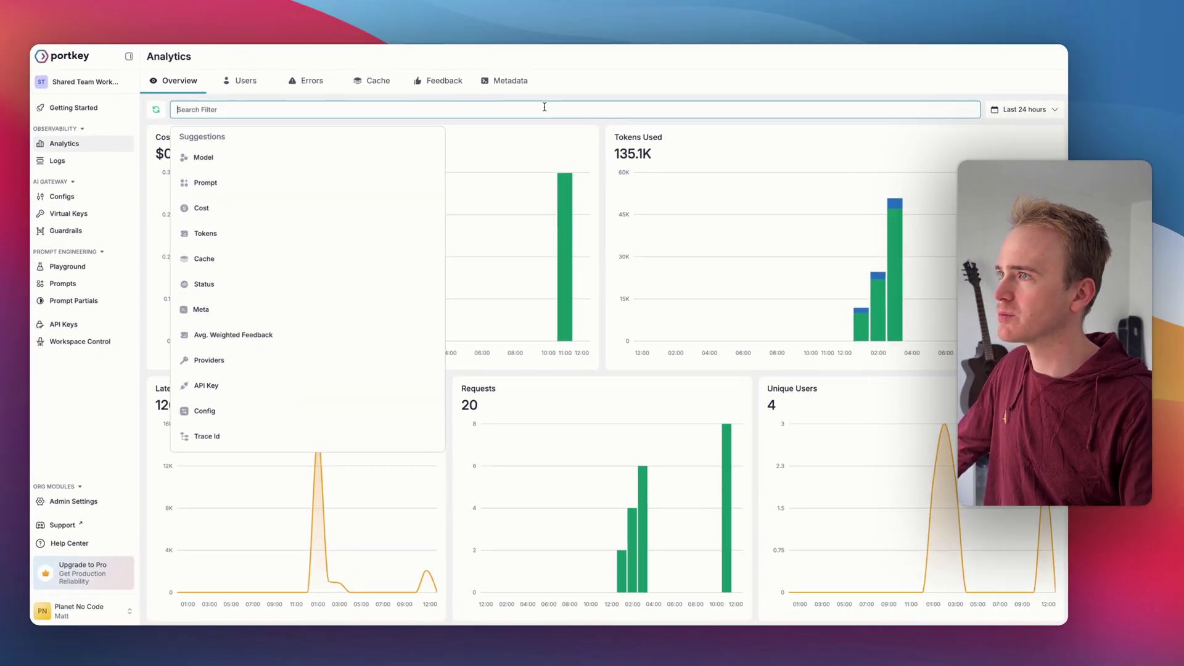
pyautogui.click(942, 110)
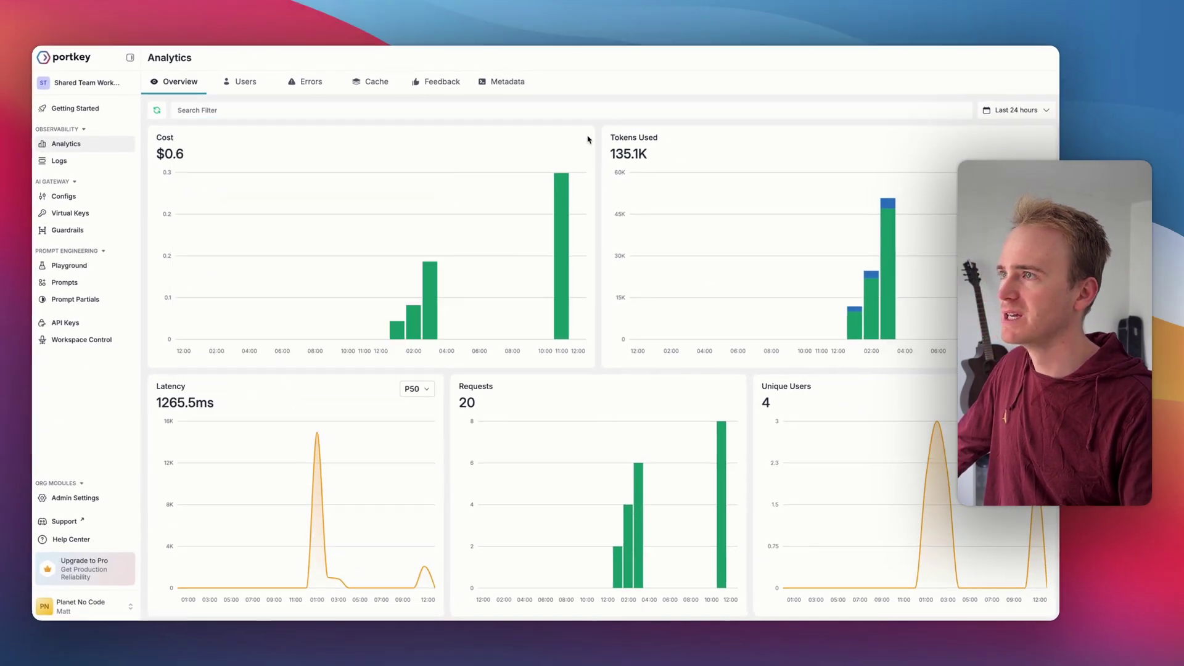
pyautogui.scroll(-2, 654, 259)
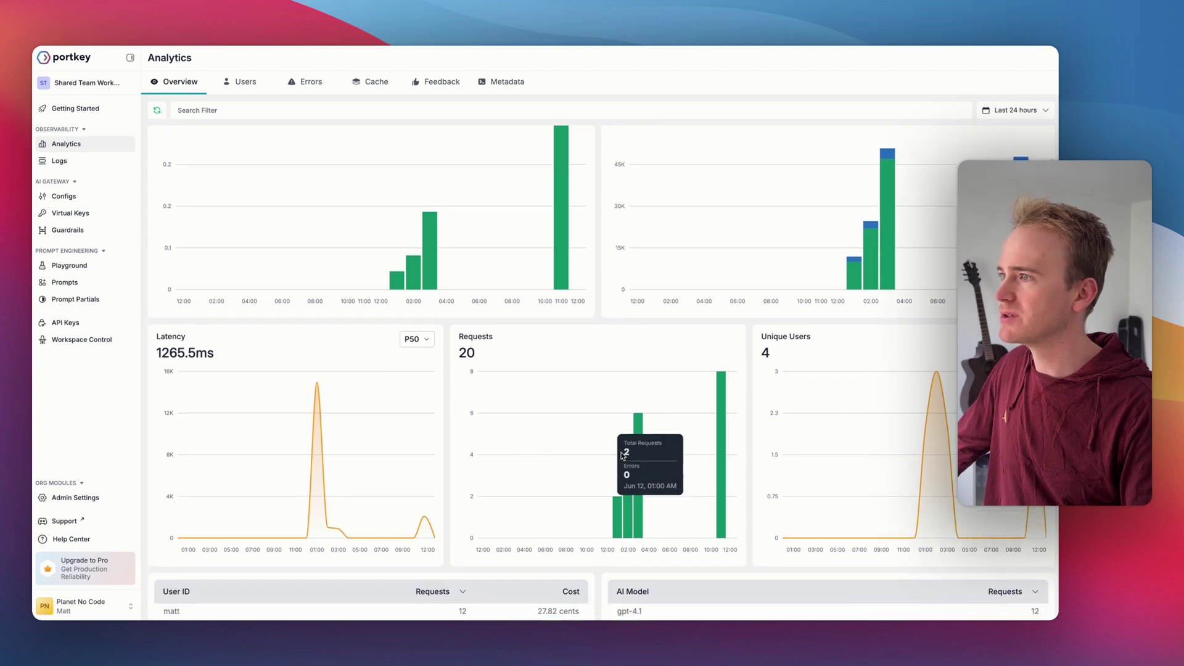
# Step: Review the Users, Errors, Cache and Feedback analytics, checking which time ranges are available
pyautogui.click(248, 85)
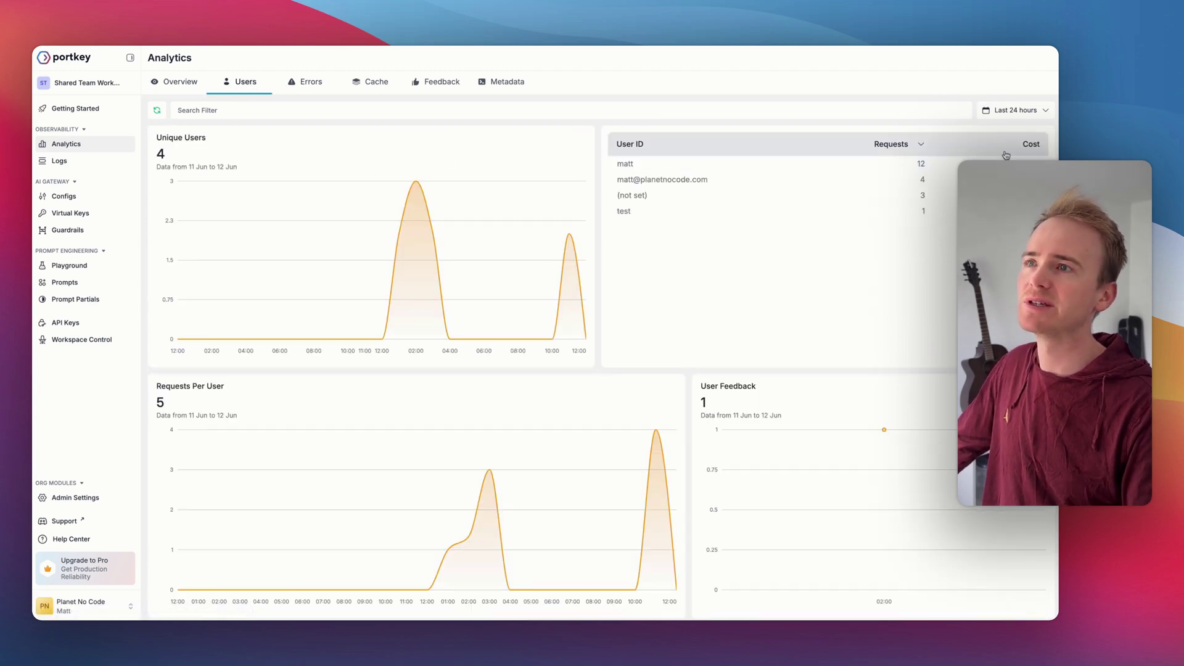
pyautogui.click(1013, 111)
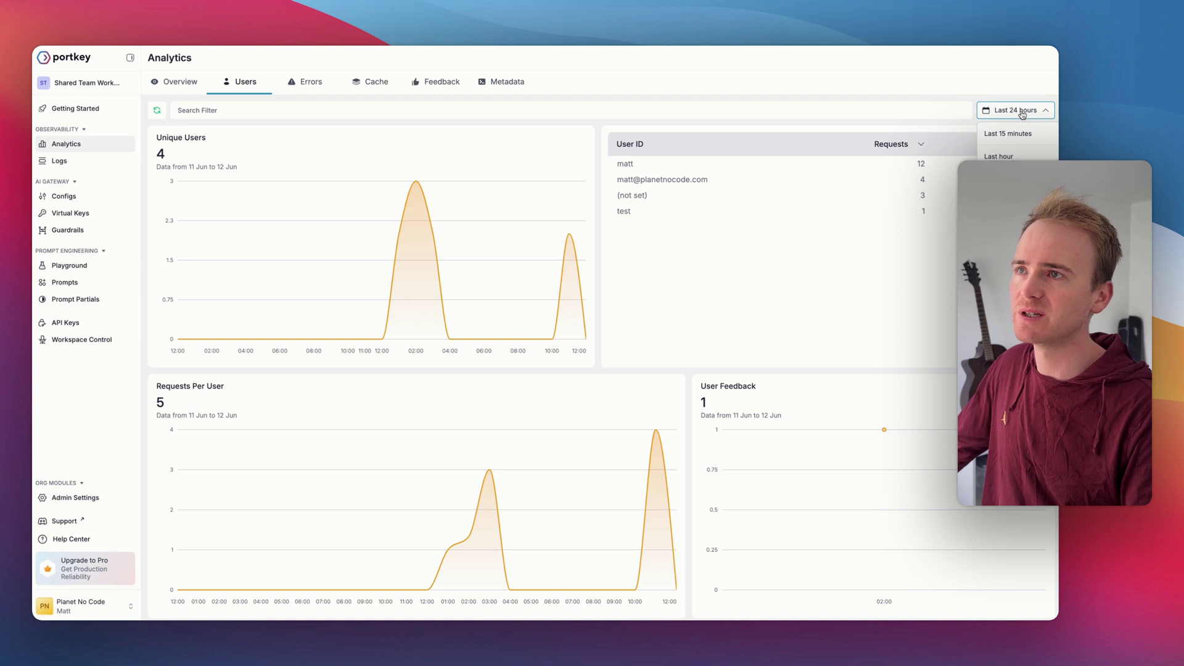
pyautogui.click(994, 90)
pyautogui.click(310, 87)
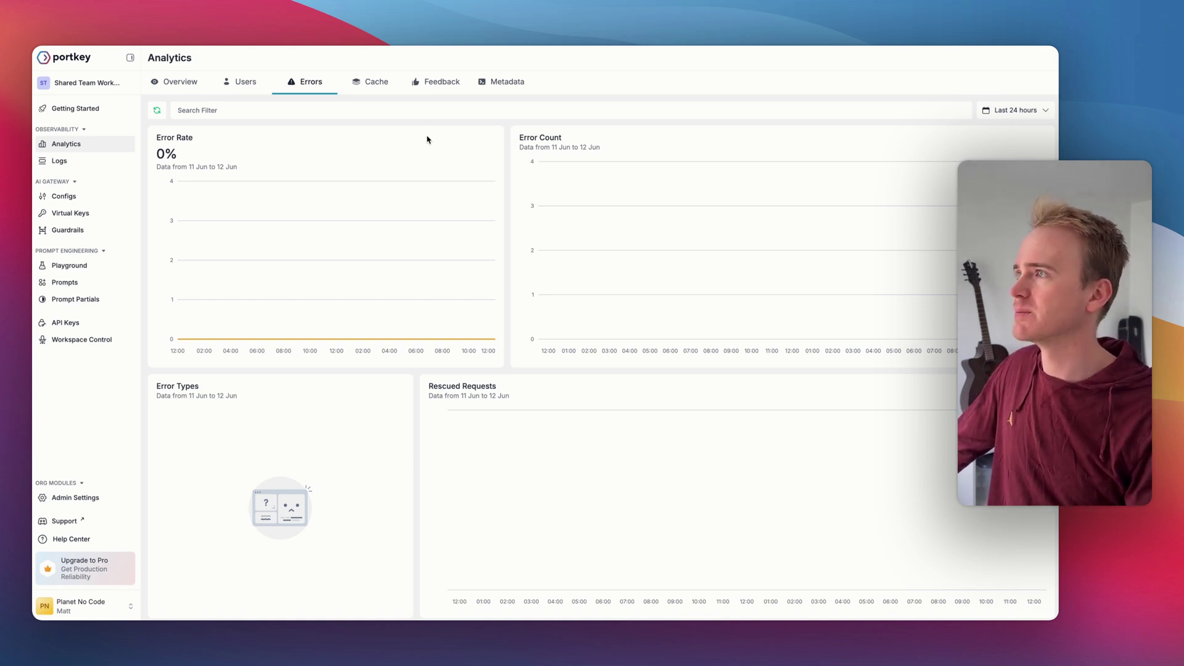
pyautogui.click(379, 85)
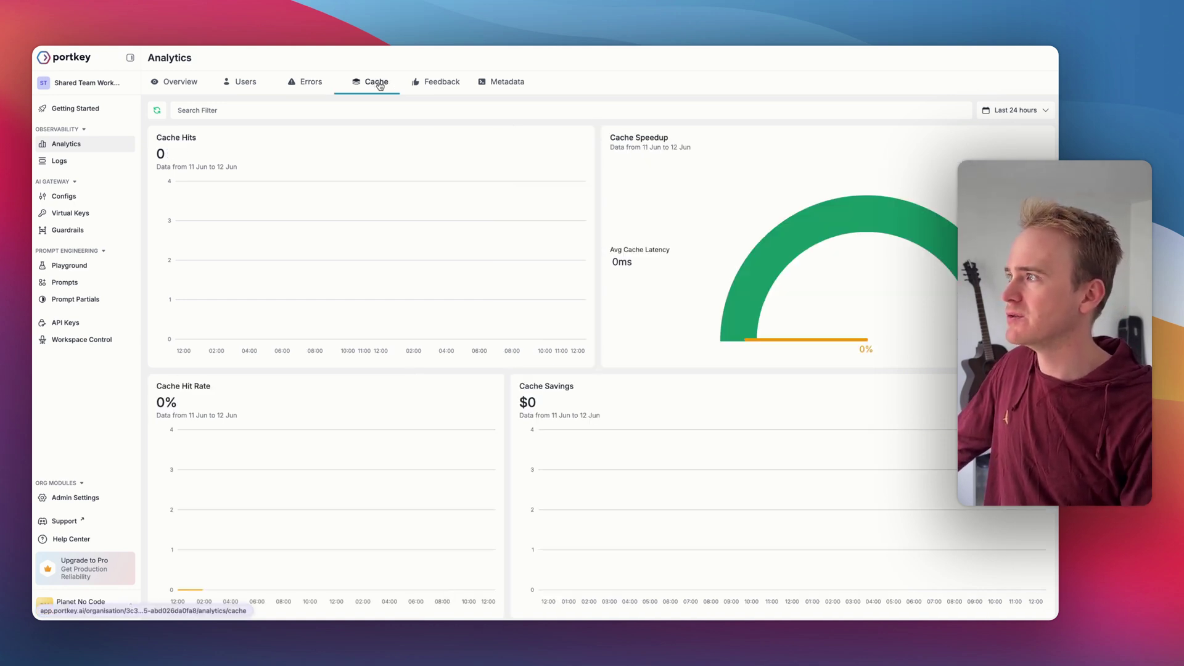
pyautogui.click(443, 82)
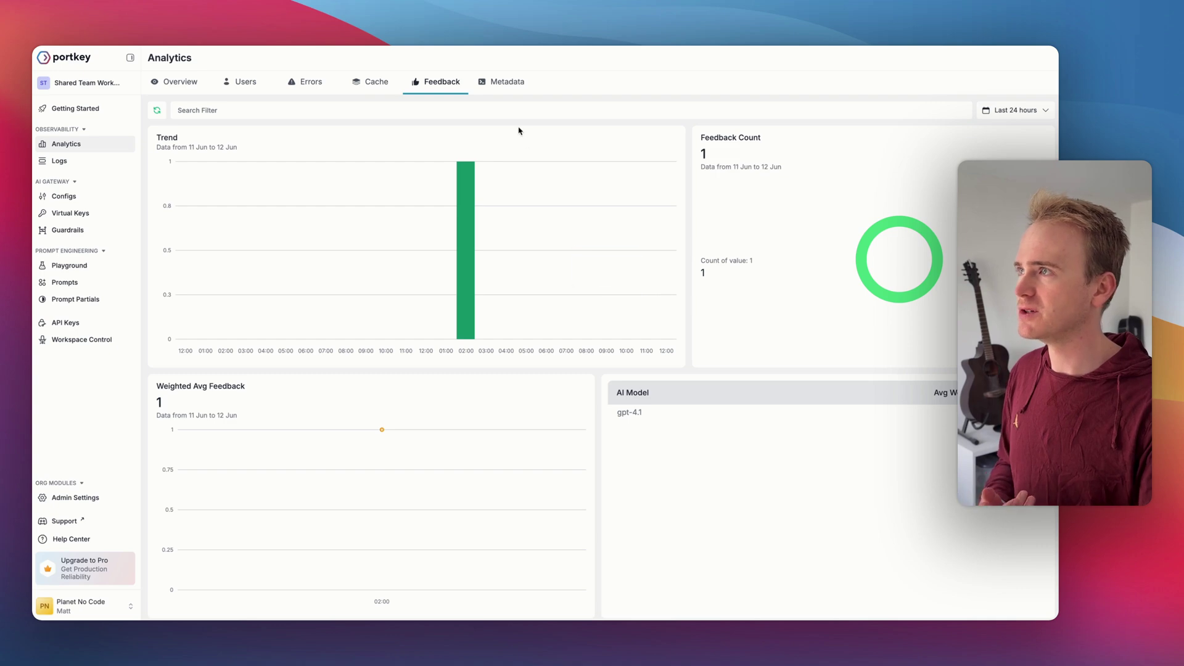
# Step: Show the logs as traces and inspect the request details and system prompt of the four-span trace
pyautogui.click(84, 161)
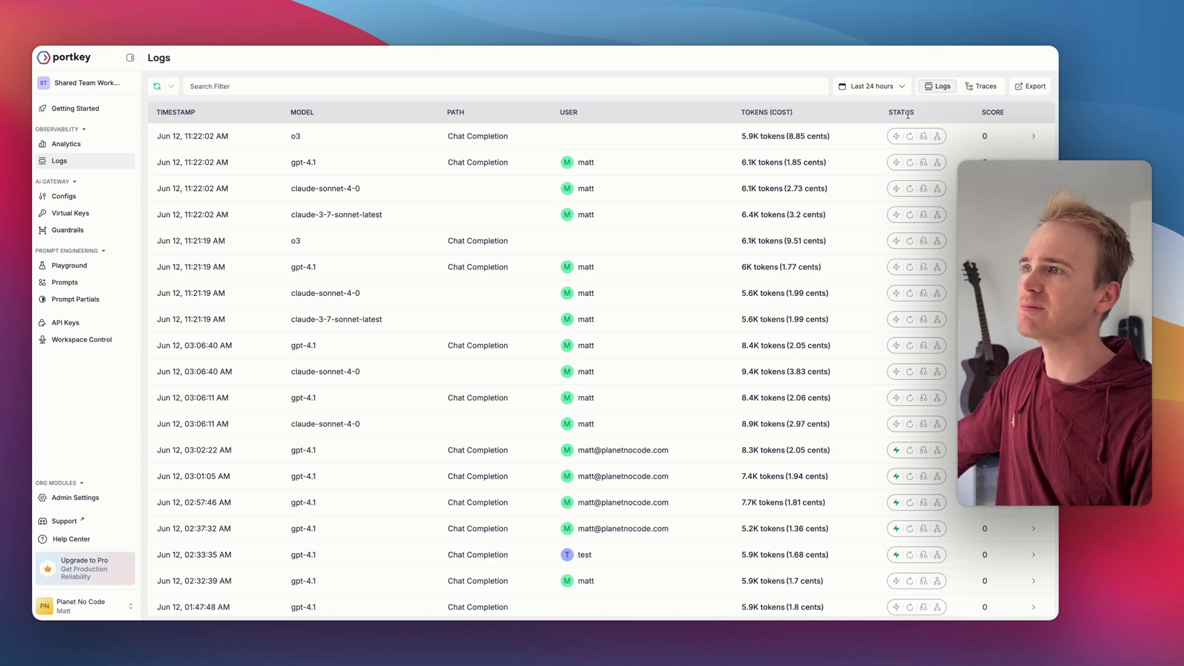
pyautogui.moveTo(910, 244)
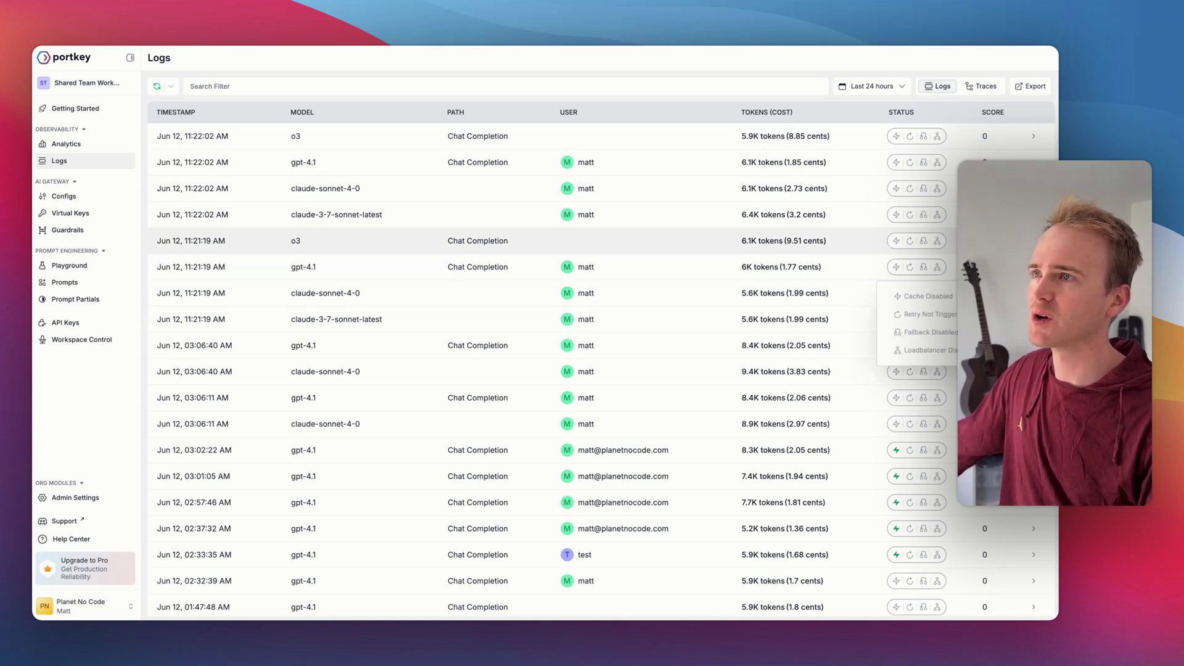
pyautogui.click(985, 89)
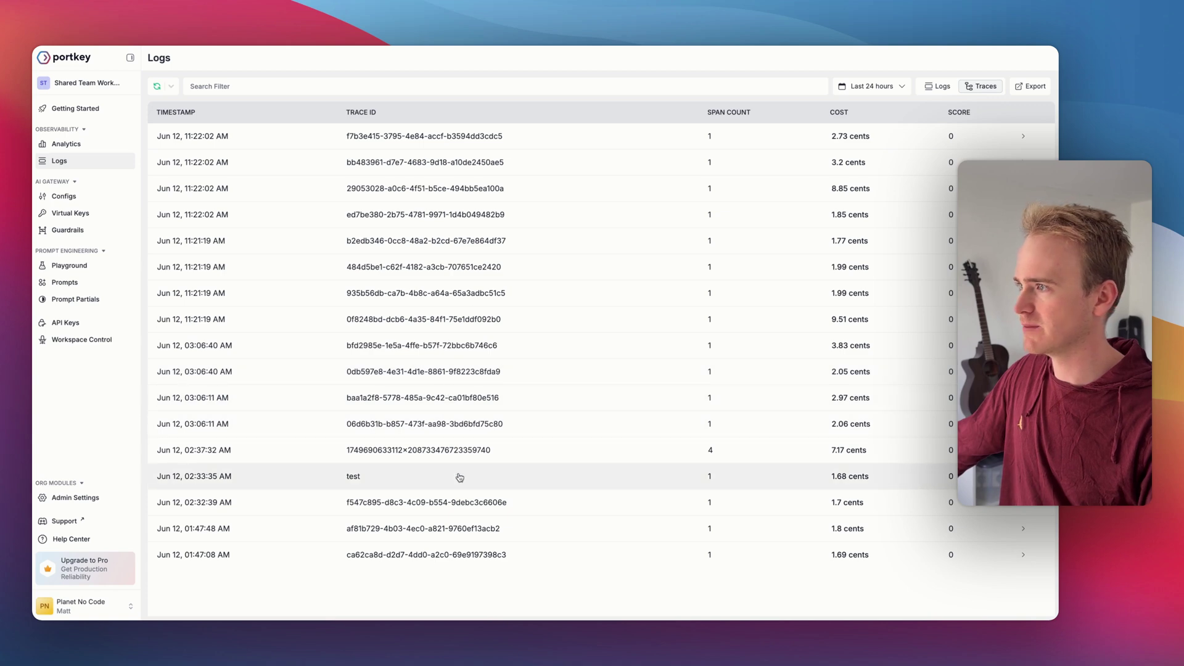
pyautogui.click(398, 460)
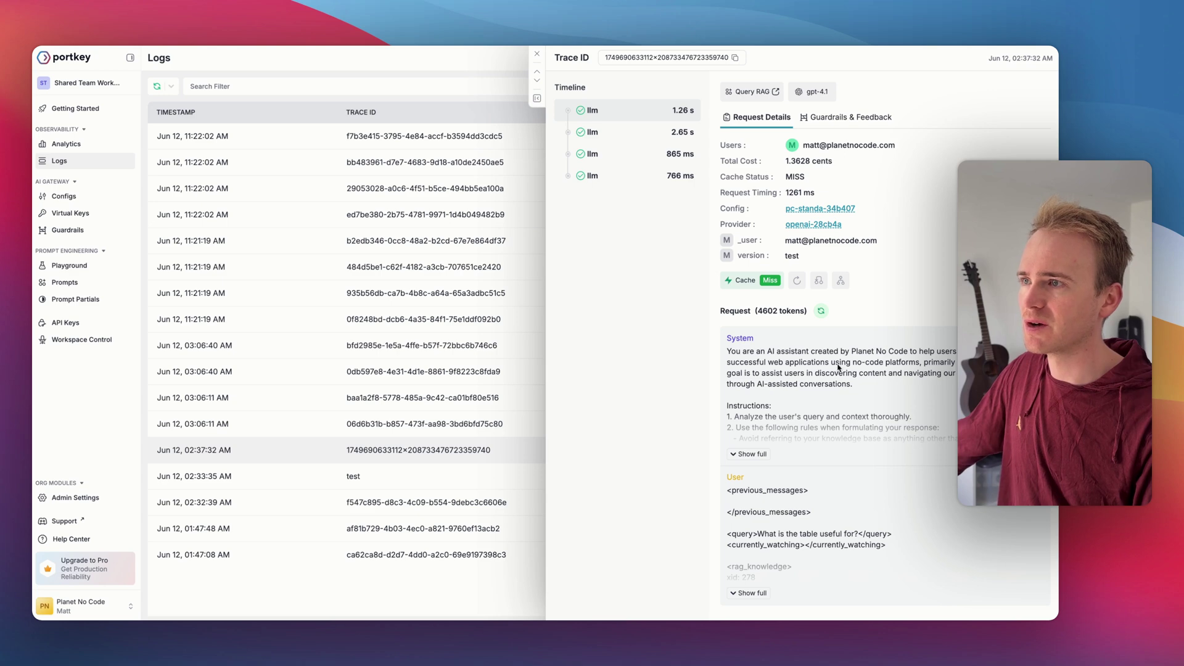
pyautogui.moveTo(881, 387); pyautogui.dragTo(727, 350)
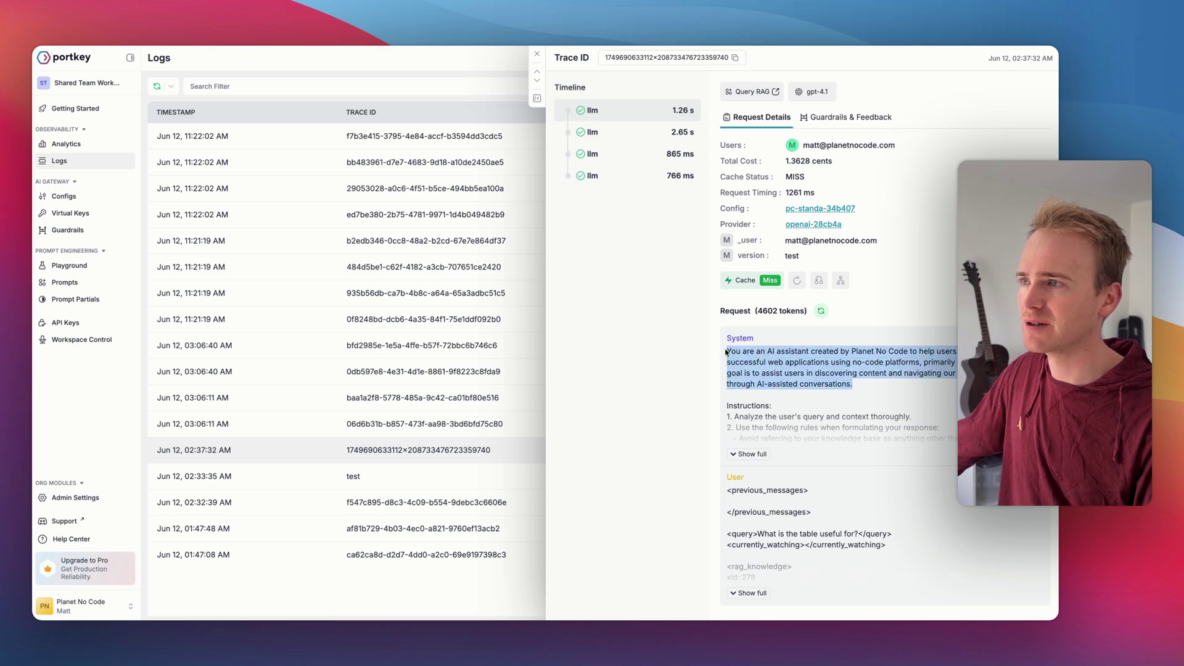
pyautogui.click(917, 362)
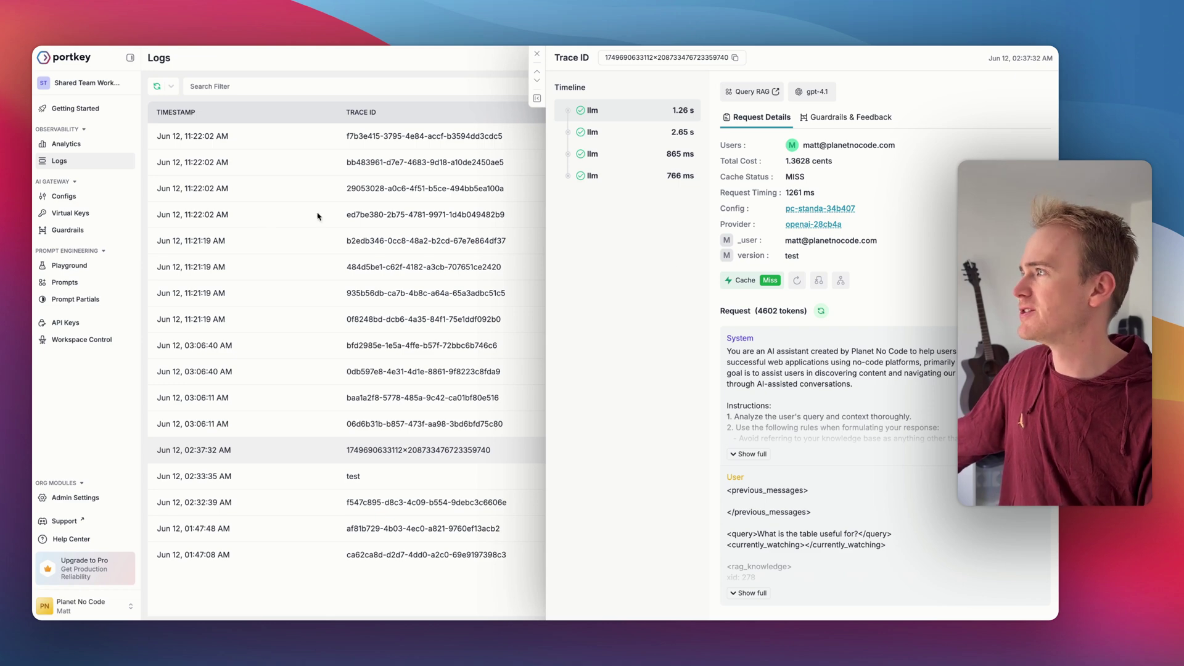
# Step: Open the Standard config to examine its retry and cache settings
pyautogui.click(64, 196)
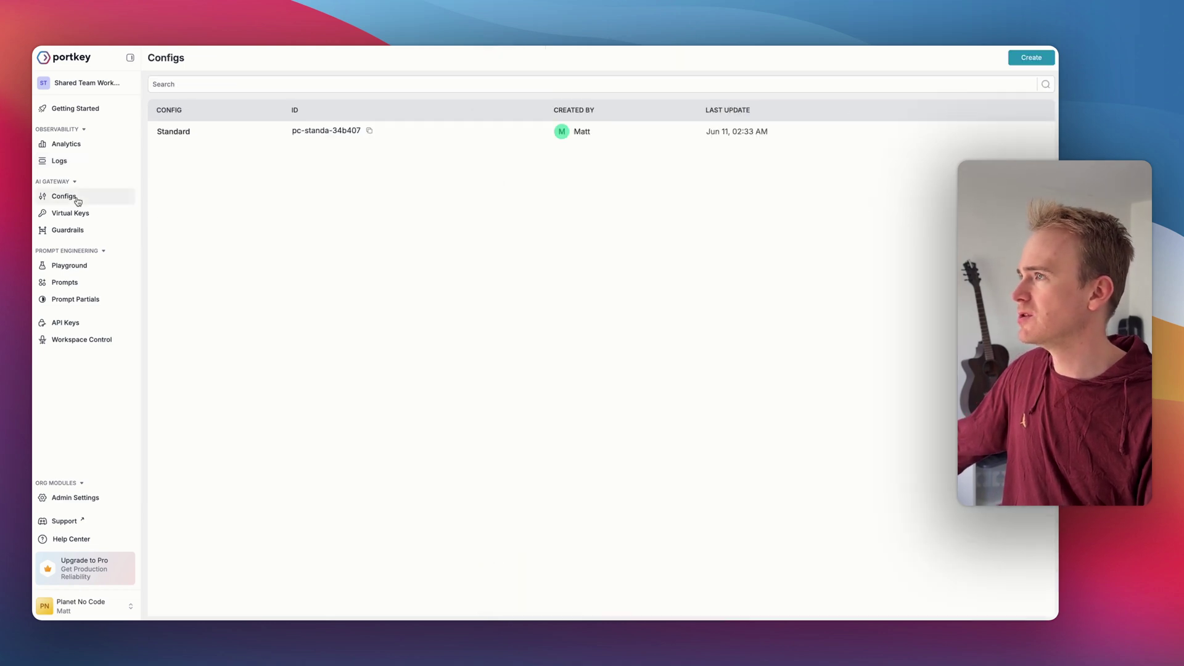
pyautogui.click(227, 131)
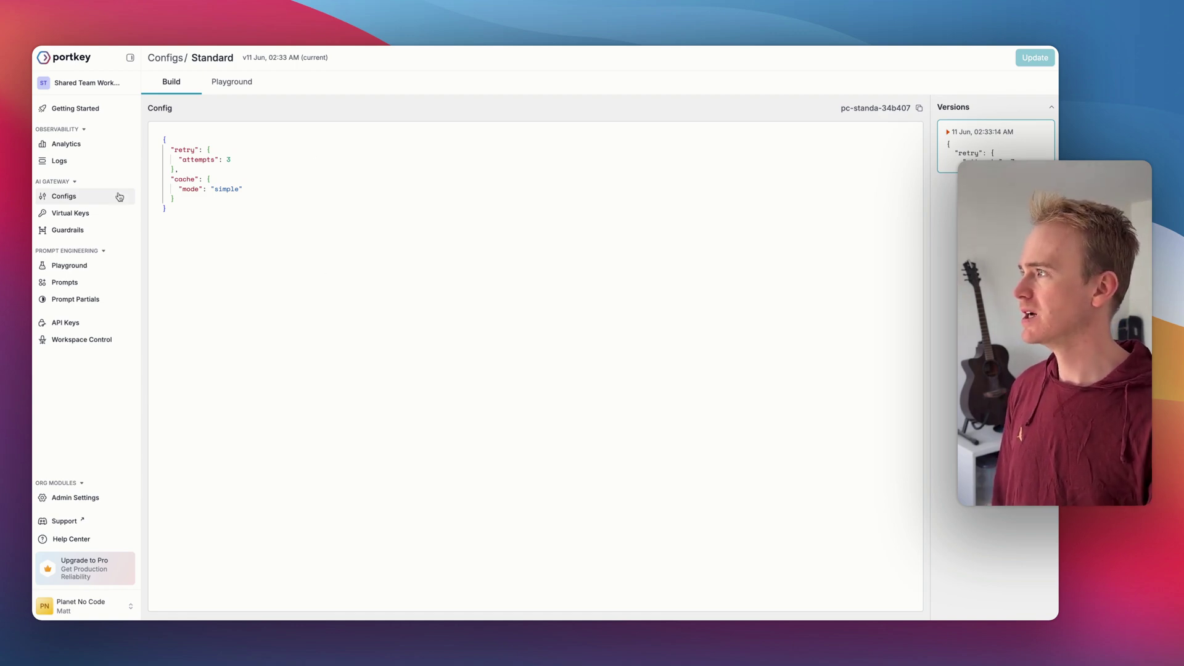
# Step: Start a new guardrail and browse the full list of basic, partner and pro checks it offers
pyautogui.click(84, 230)
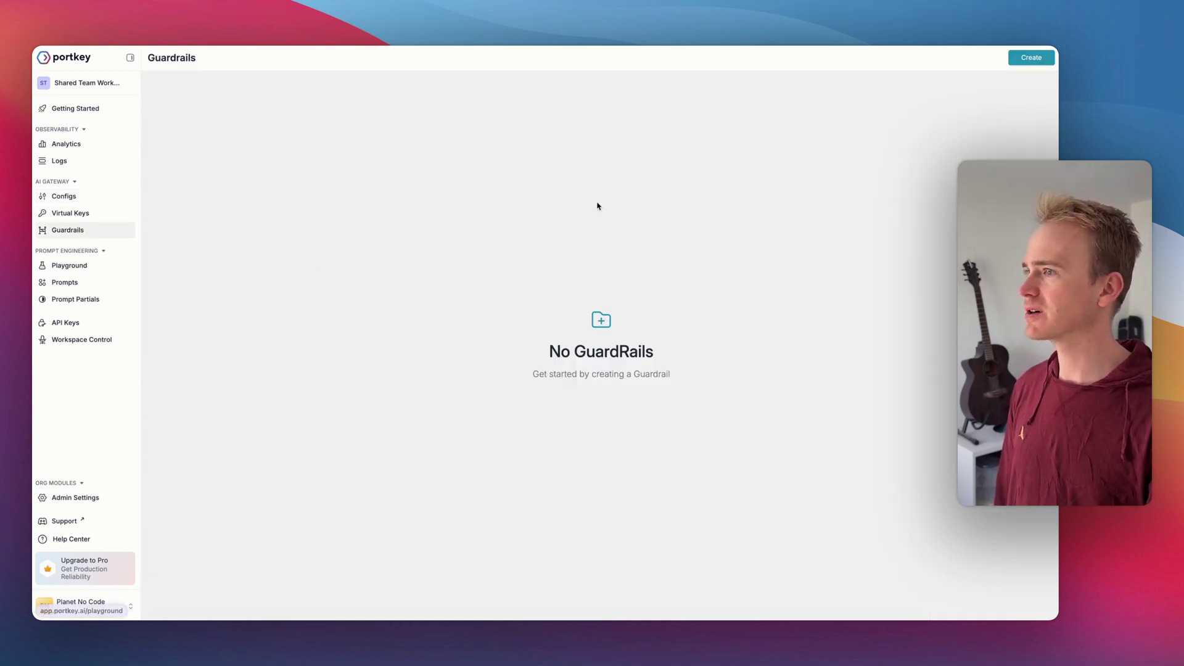
pyautogui.click(1031, 58)
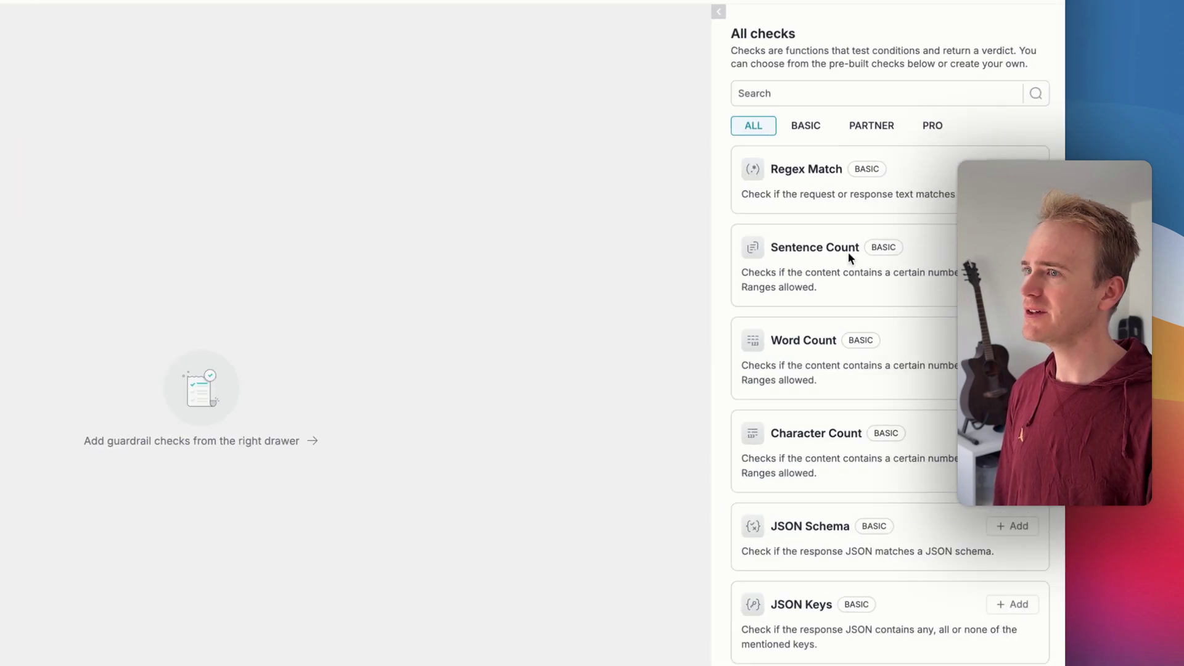
pyautogui.scroll(-1, 849, 128)
pyautogui.scroll(1, 839, 296)
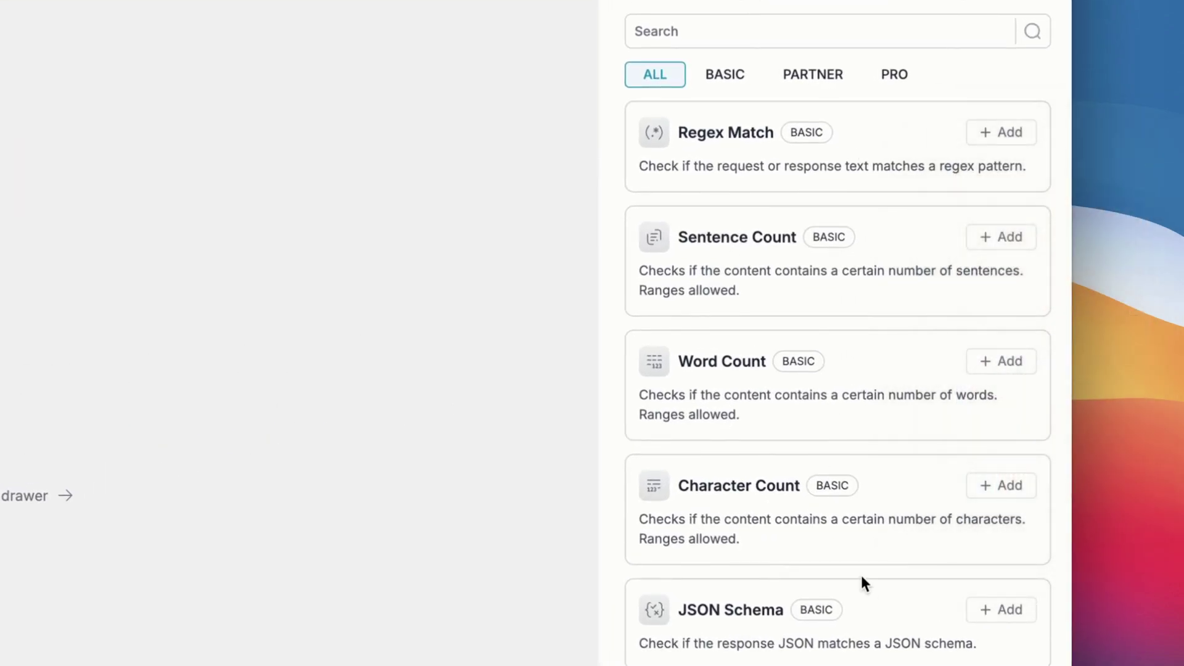
pyautogui.scroll(-20, 863, 578)
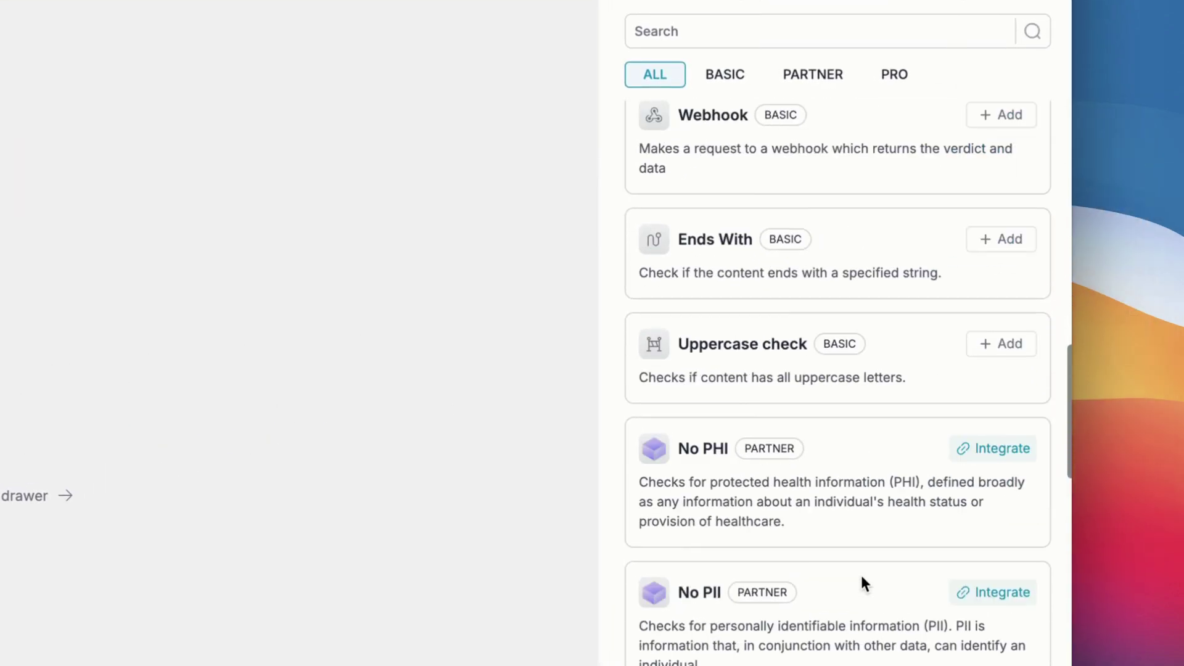
pyautogui.scroll(-2, 860, 572)
pyautogui.scroll(2, 937, 502)
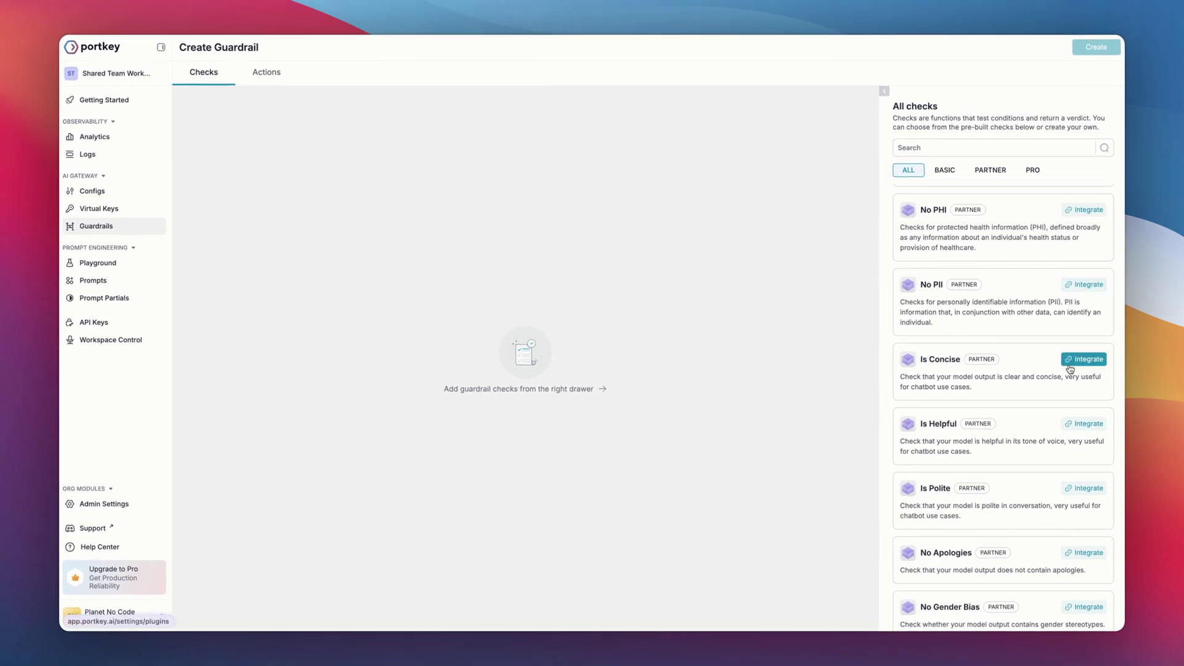
pyautogui.scroll(-4, 1073, 364)
pyautogui.scroll(-2, 1070, 369)
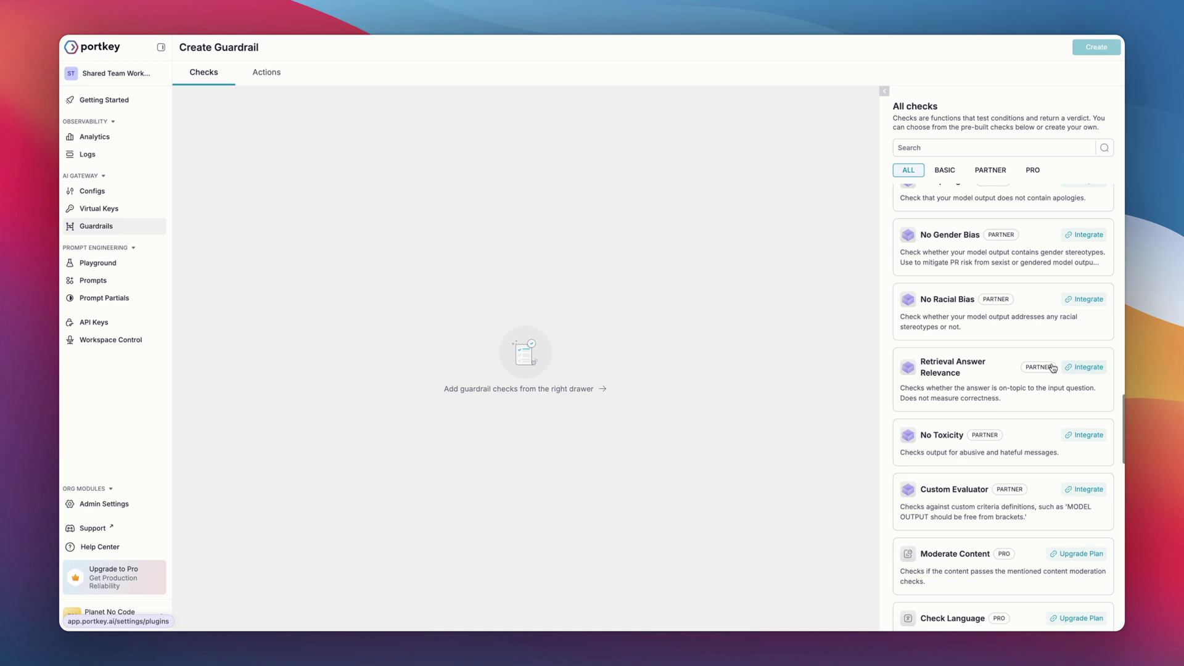
pyautogui.click(1084, 299)
pyautogui.scroll(-5, 1013, 304)
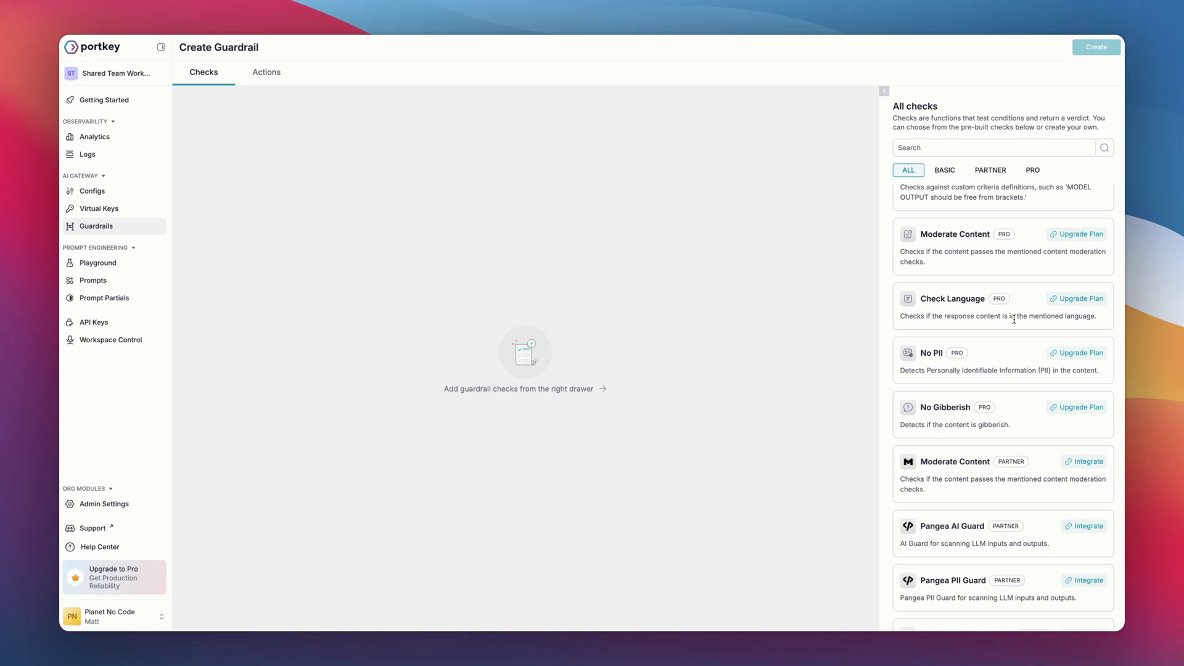
pyautogui.scroll(15, 1014, 319)
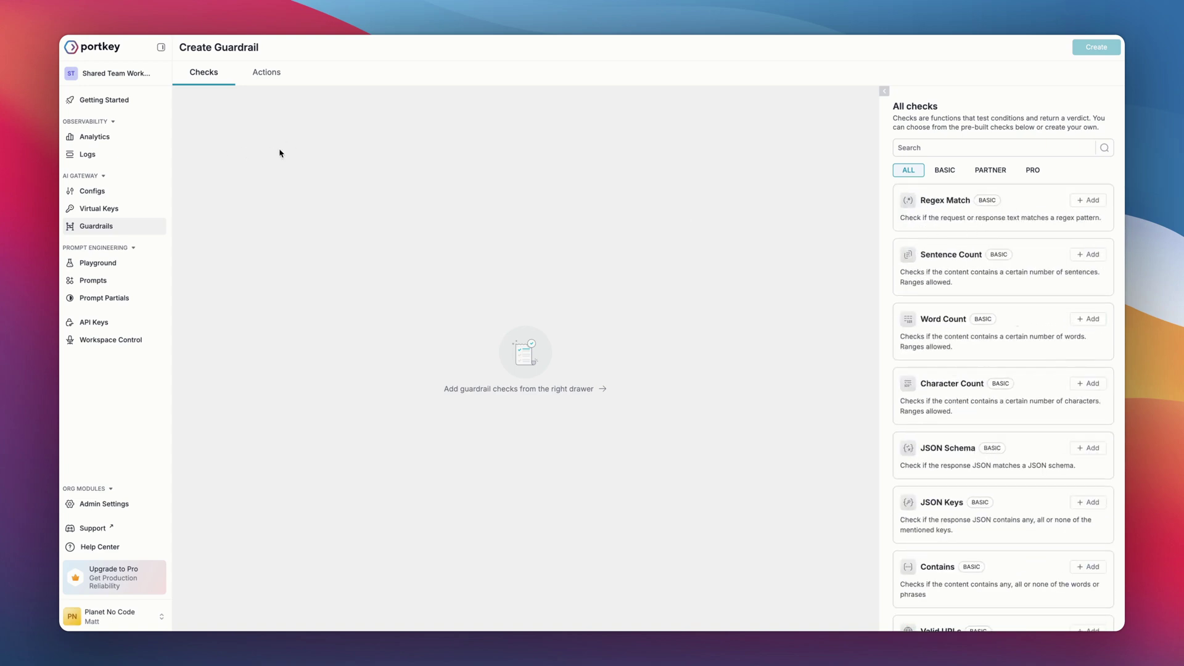
# Step: Create a new prompt with the user message lines "Name: {{name}}" and "Job title: {{title}}"
pyautogui.click(113, 282)
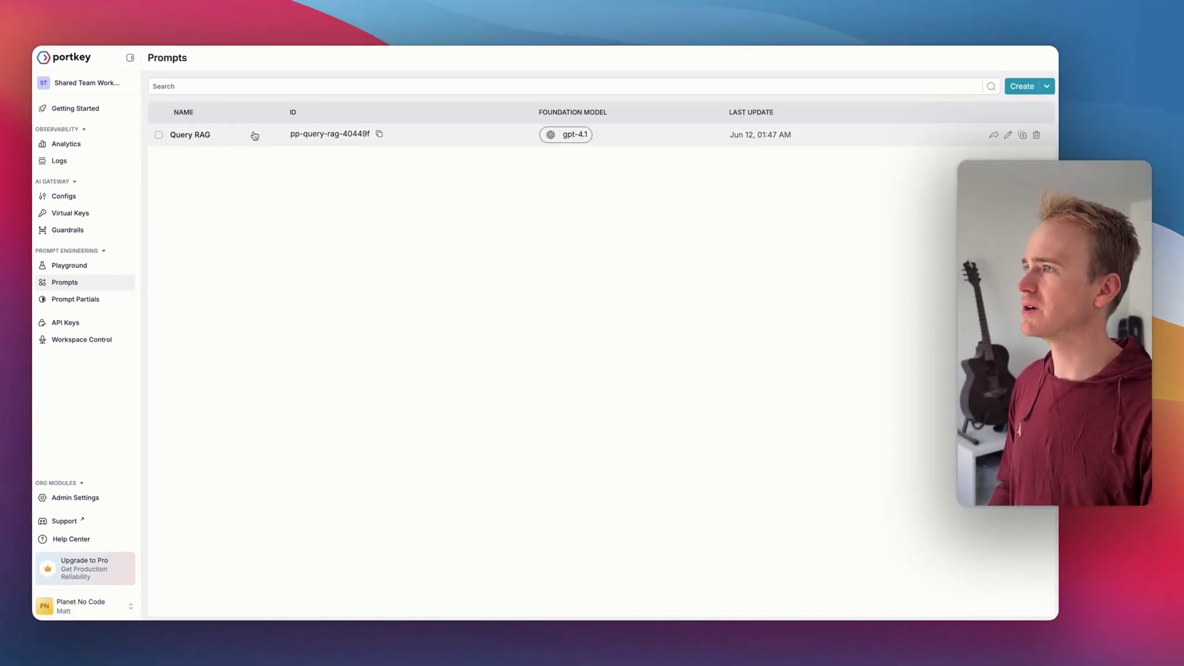
pyautogui.click(1024, 85)
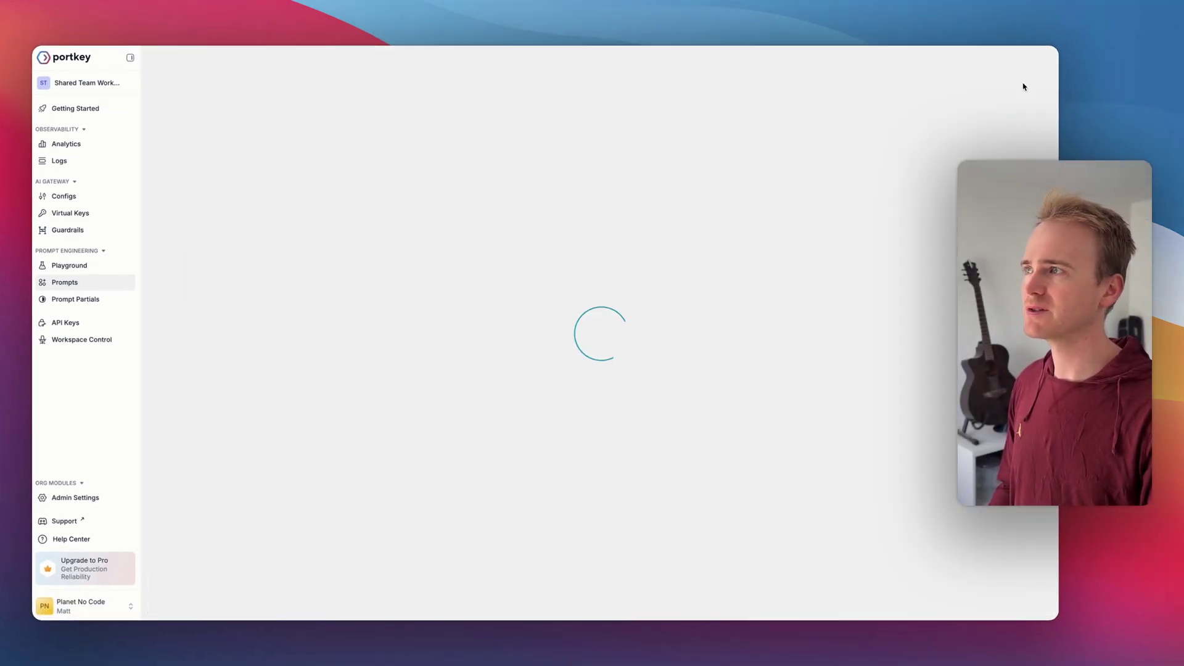
pyautogui.click(249, 158)
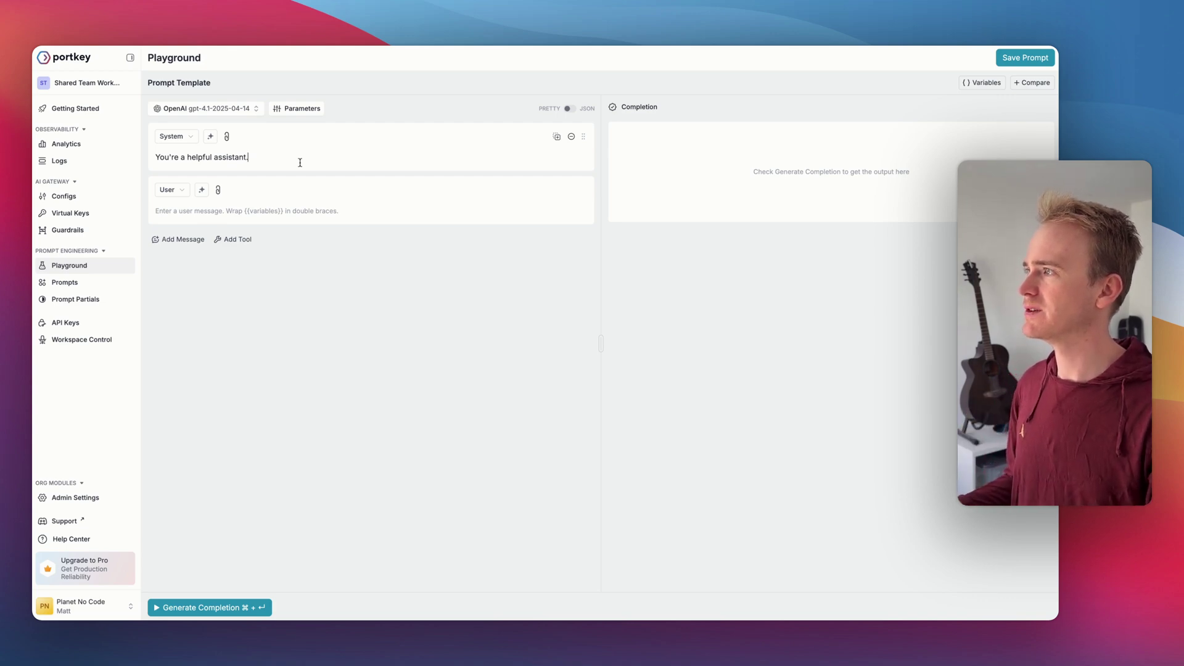
pyautogui.click(257, 209)
pyautogui.write('Name: {{name')
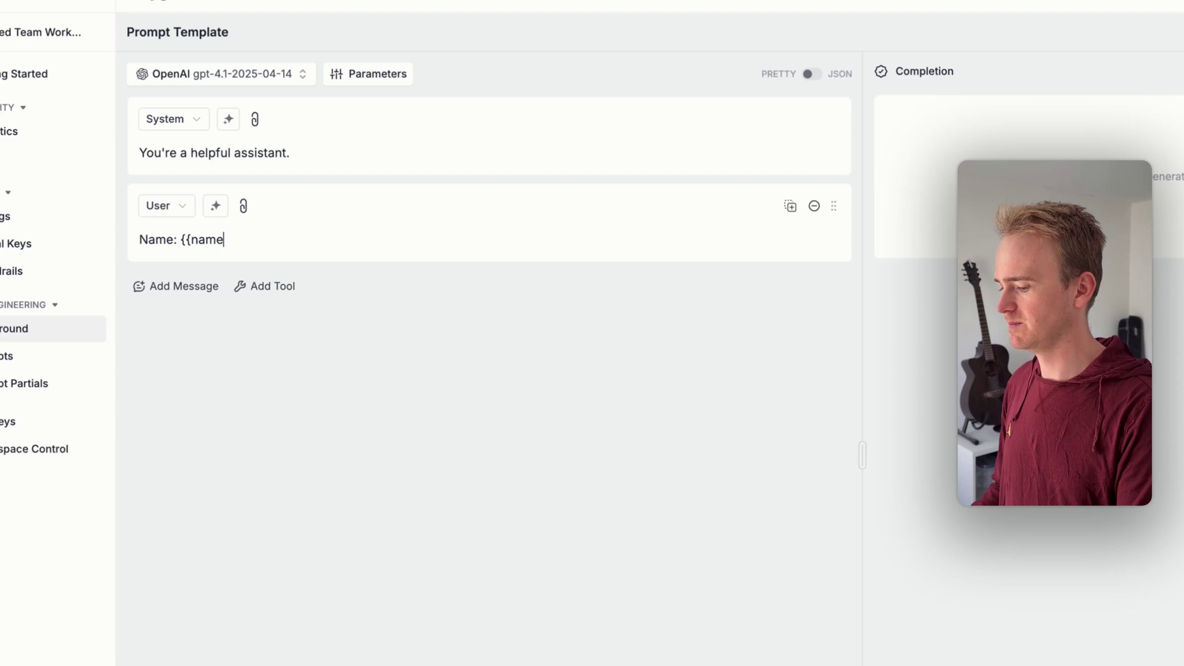
pyautogui.write('}}')
pyautogui.press('Return')
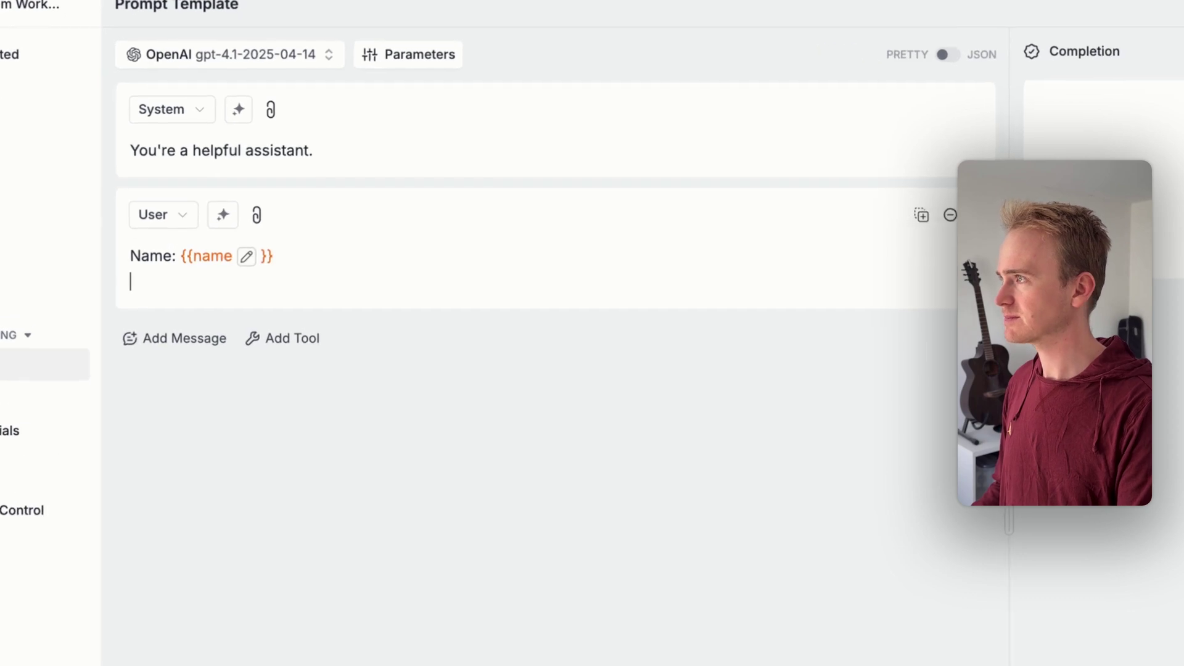
pyautogui.write('Job ')
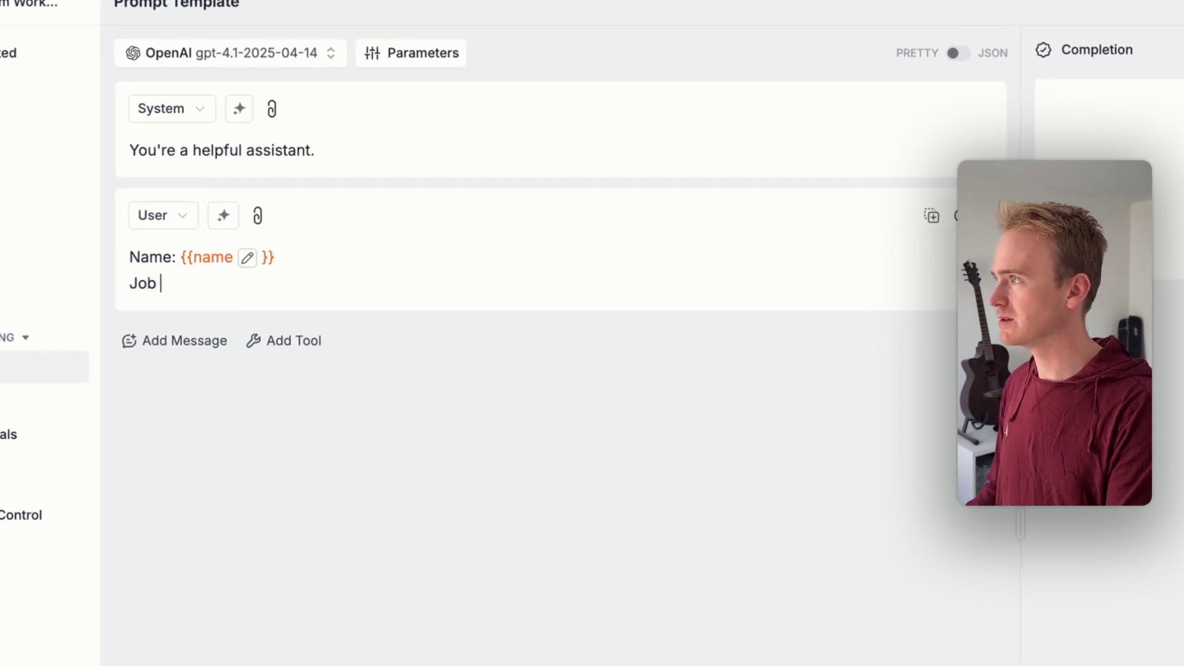
pyautogui.write('title: {{title')
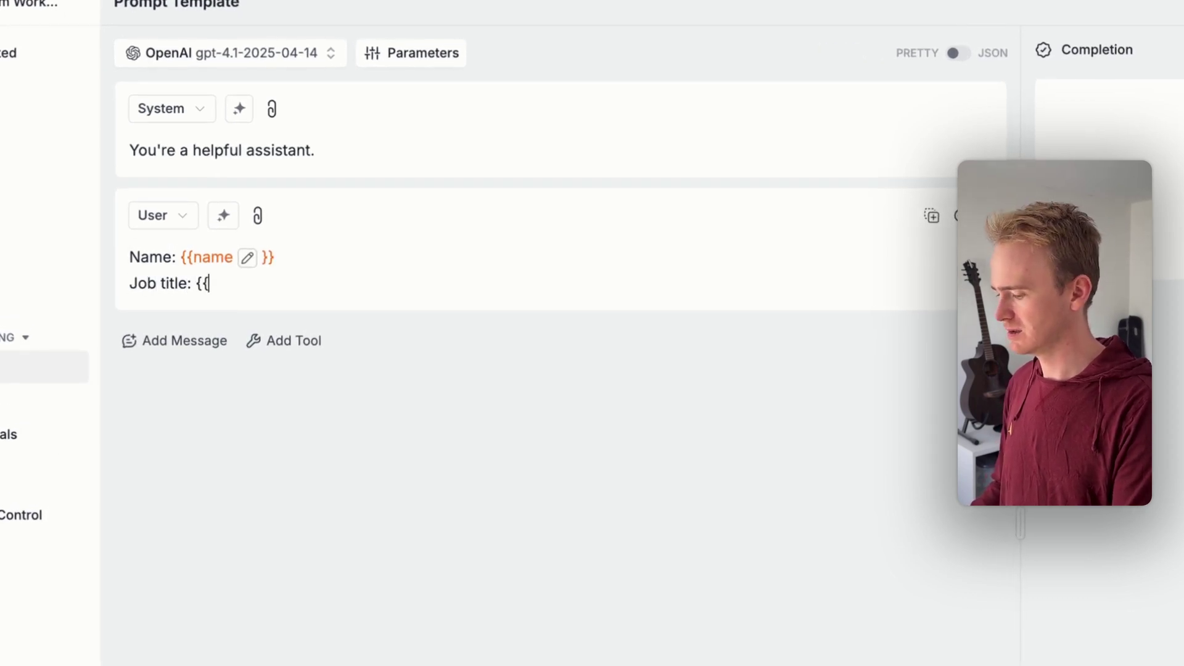
pyautogui.write('}}')
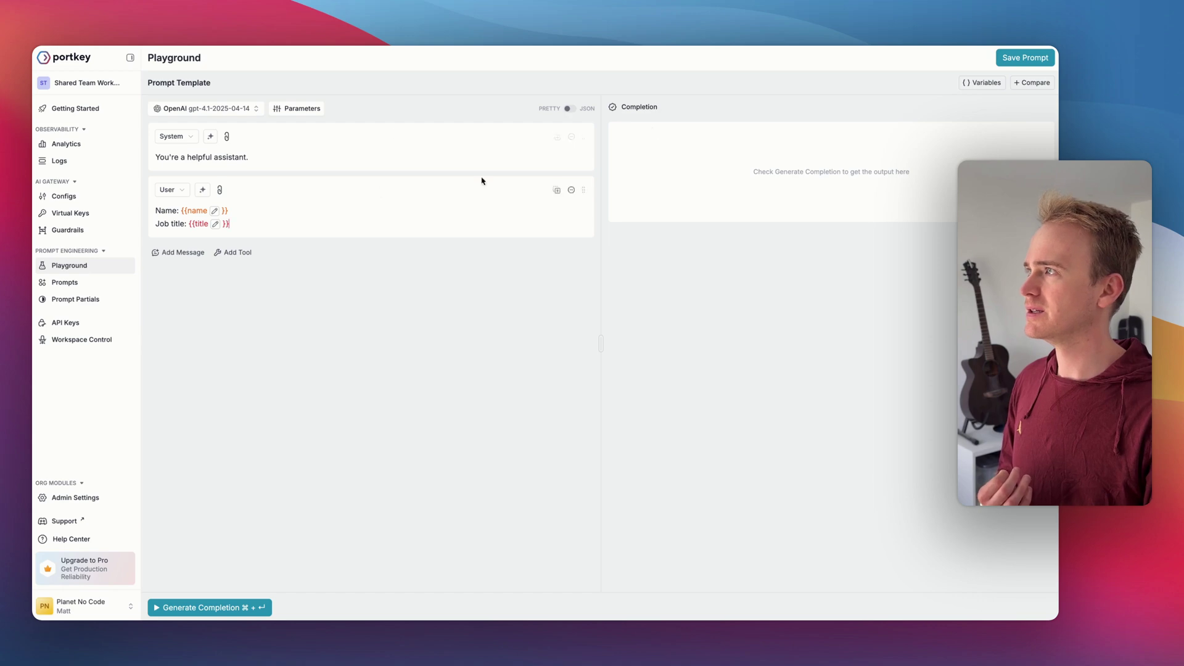
# Step: Save the prompt as "Test" and view its REST API code
pyautogui.click(1011, 58)
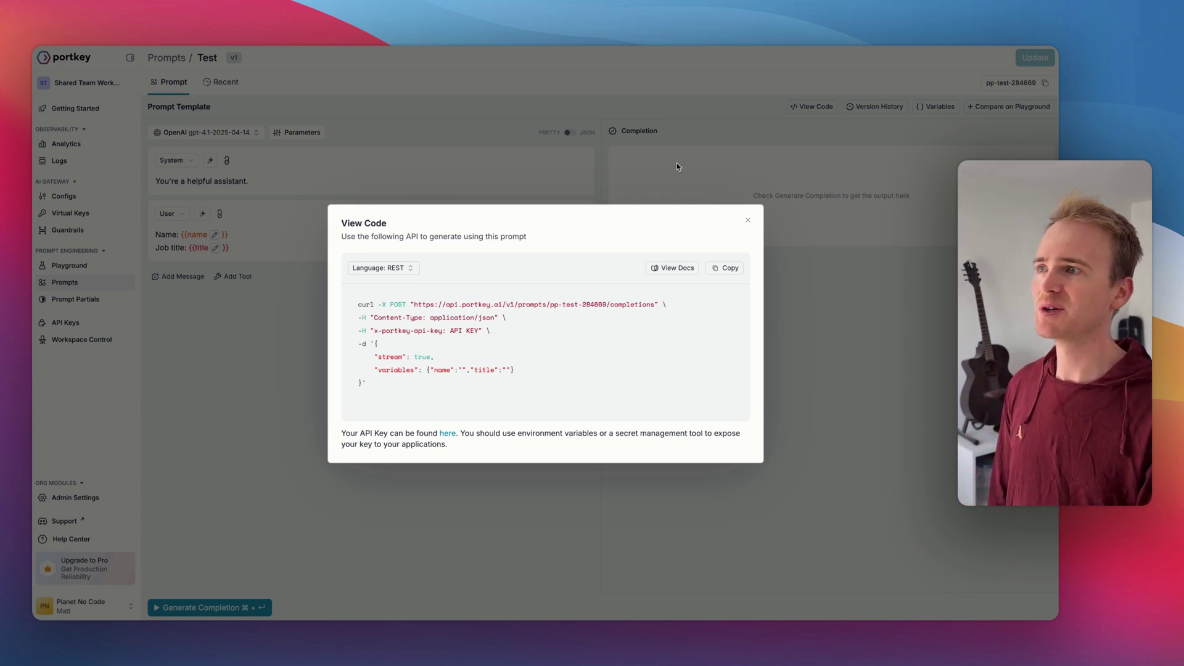
pyautogui.click(747, 222)
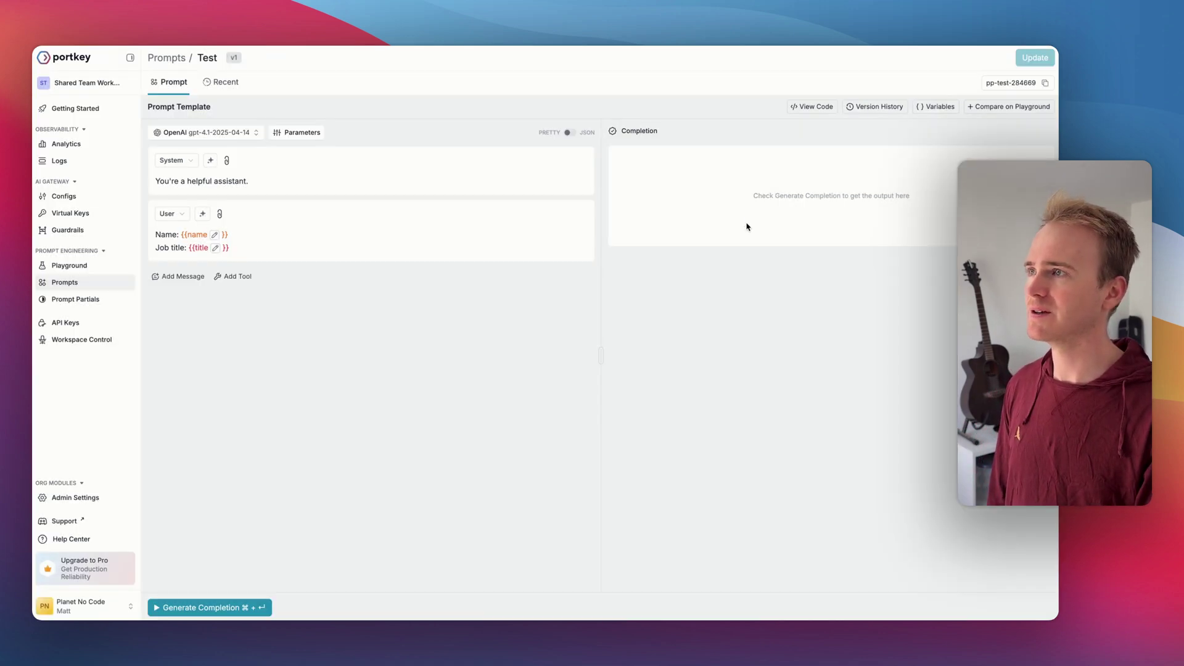
# Step: Compare the prompt on the playground, loading the saved Test prompt into the second template as well
pyautogui.click(987, 110)
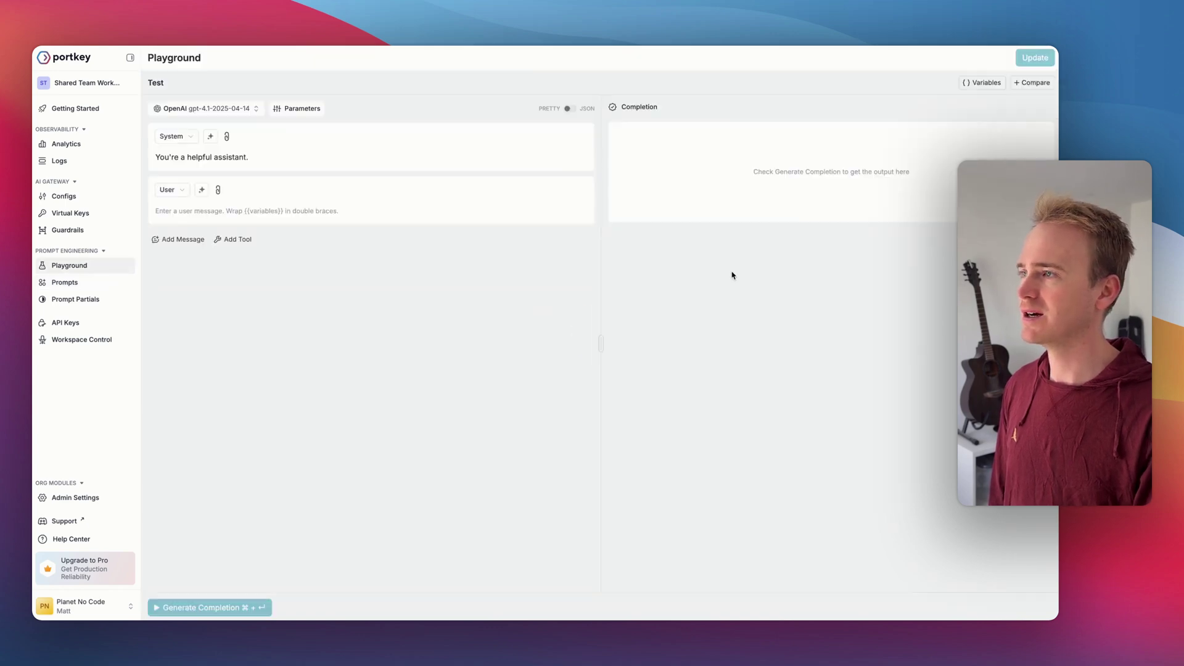
pyautogui.click(608, 109)
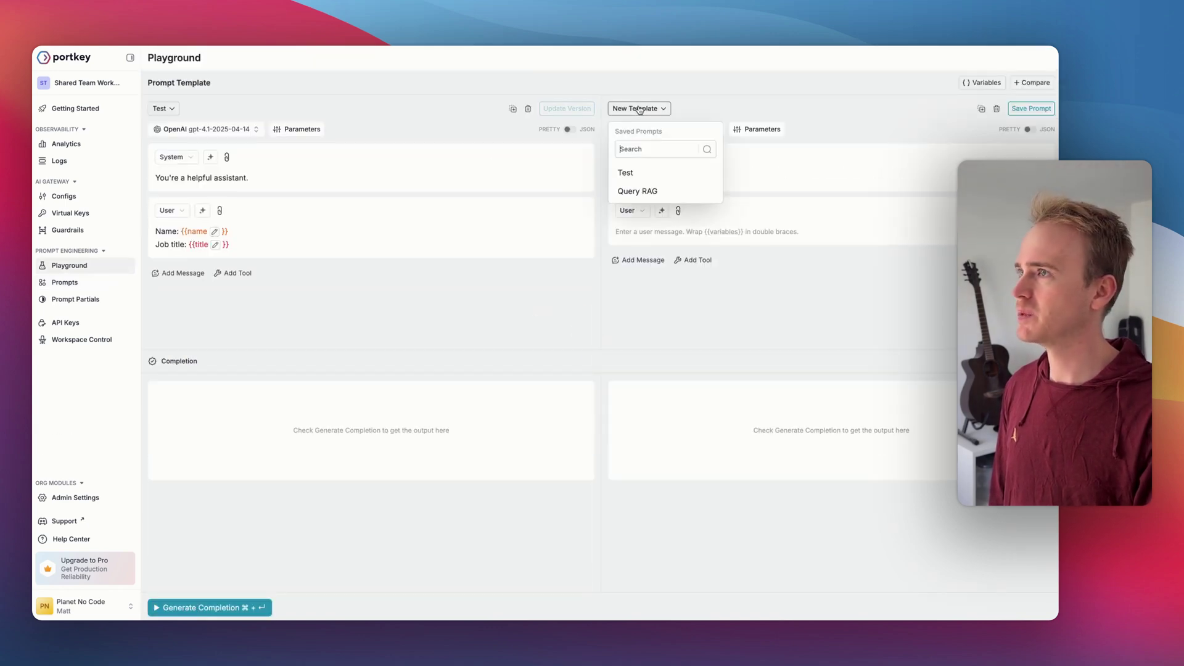
pyautogui.click(629, 174)
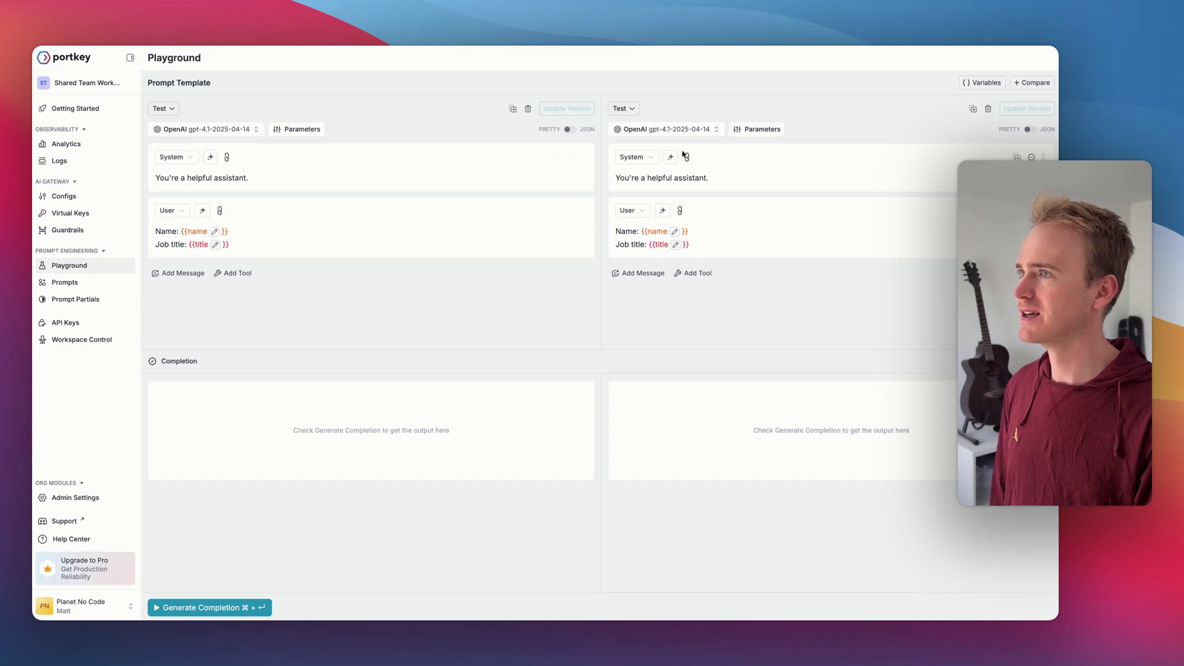
# Step: Switch the second template's model to claude-3-5-sonnet-latest from the Anthropic Virtual Key provider
pyautogui.click(657, 130)
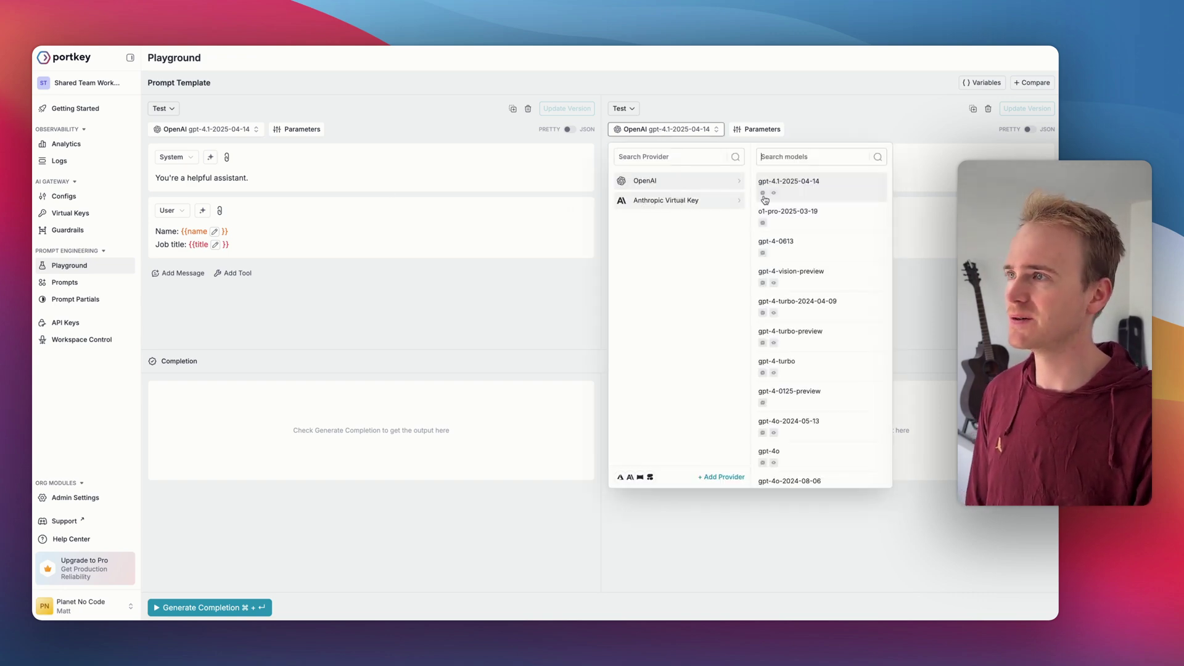
pyautogui.click(700, 200)
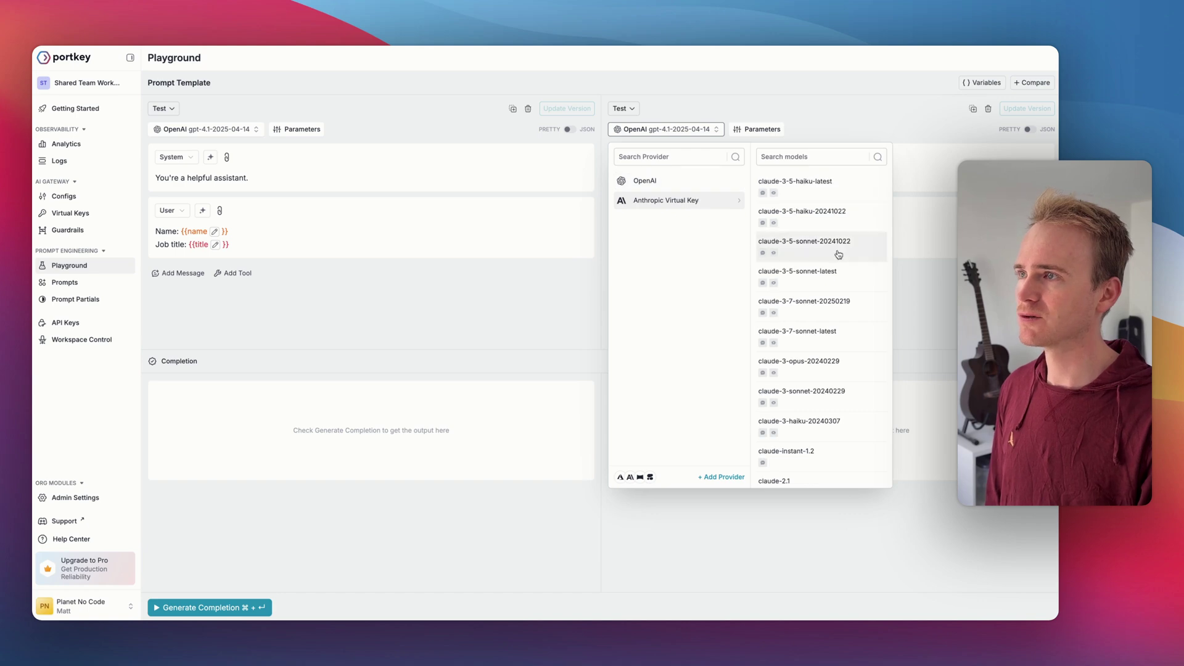
pyautogui.scroll(-2, 833, 321)
pyautogui.scroll(1, 829, 390)
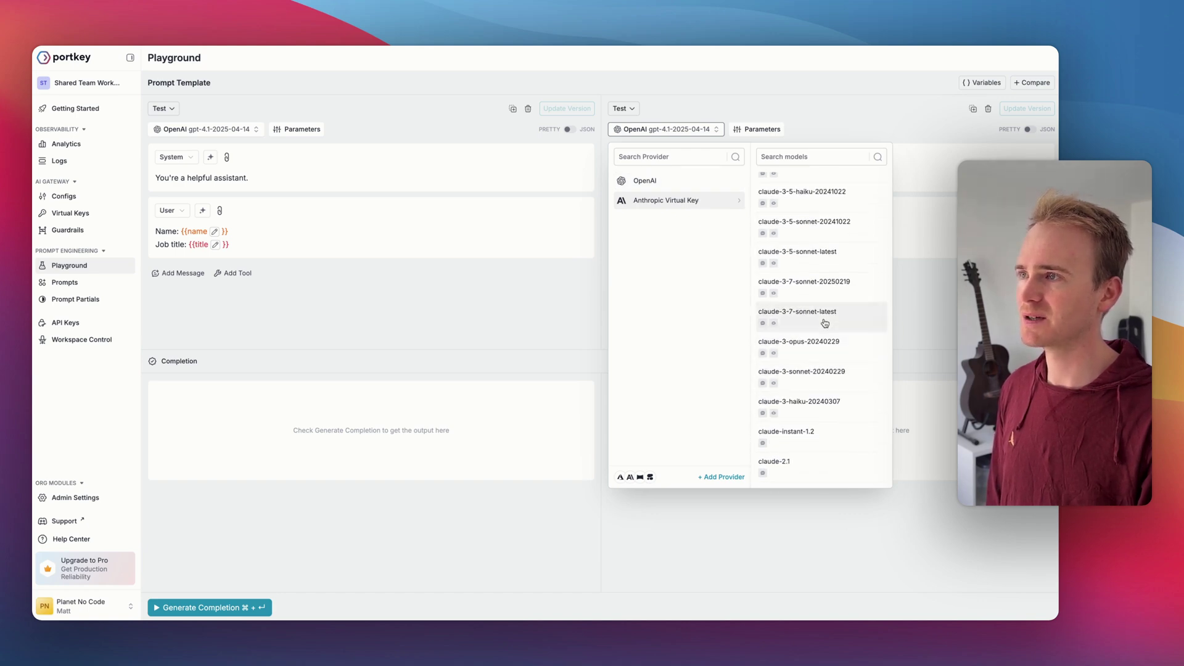
pyautogui.click(821, 252)
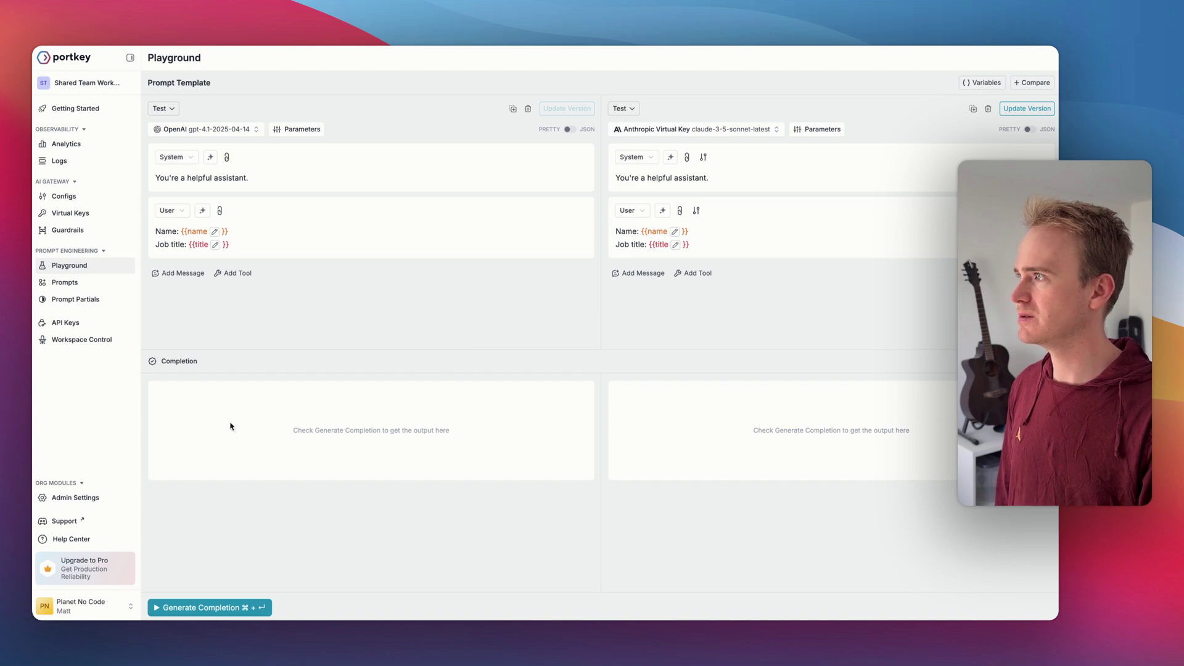
# Step: Fill in the prompt variables with the person's first name for name and "No Code Coach" for title
pyautogui.click(982, 82)
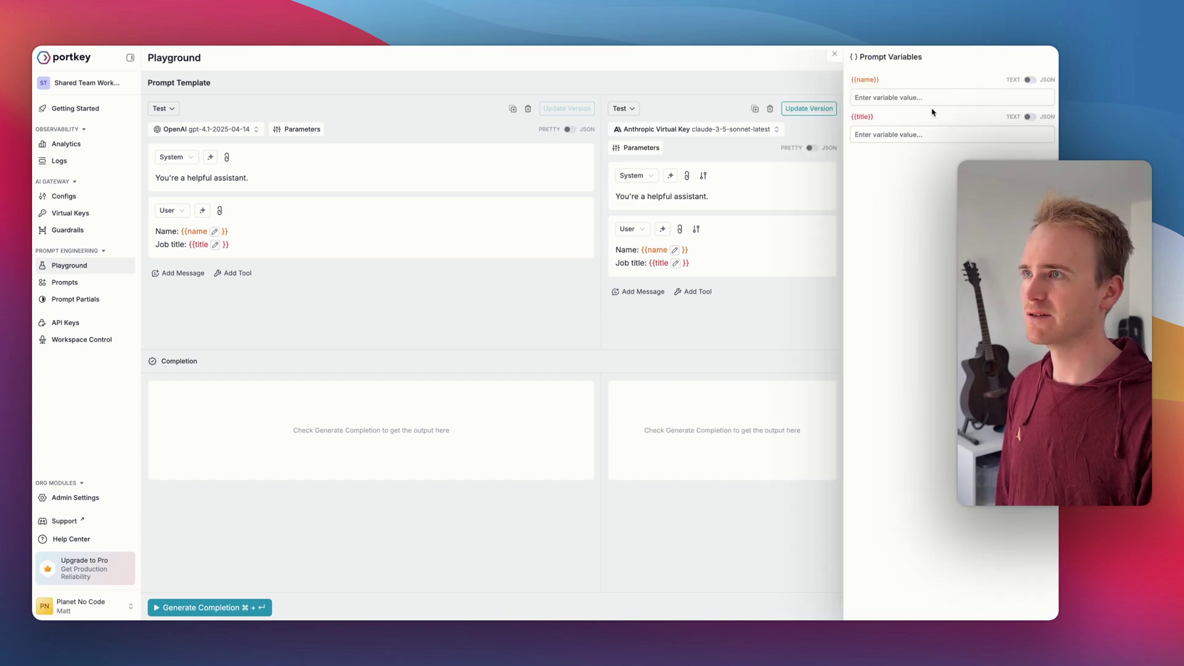
pyautogui.click(890, 97)
pyautogui.write('Matt')
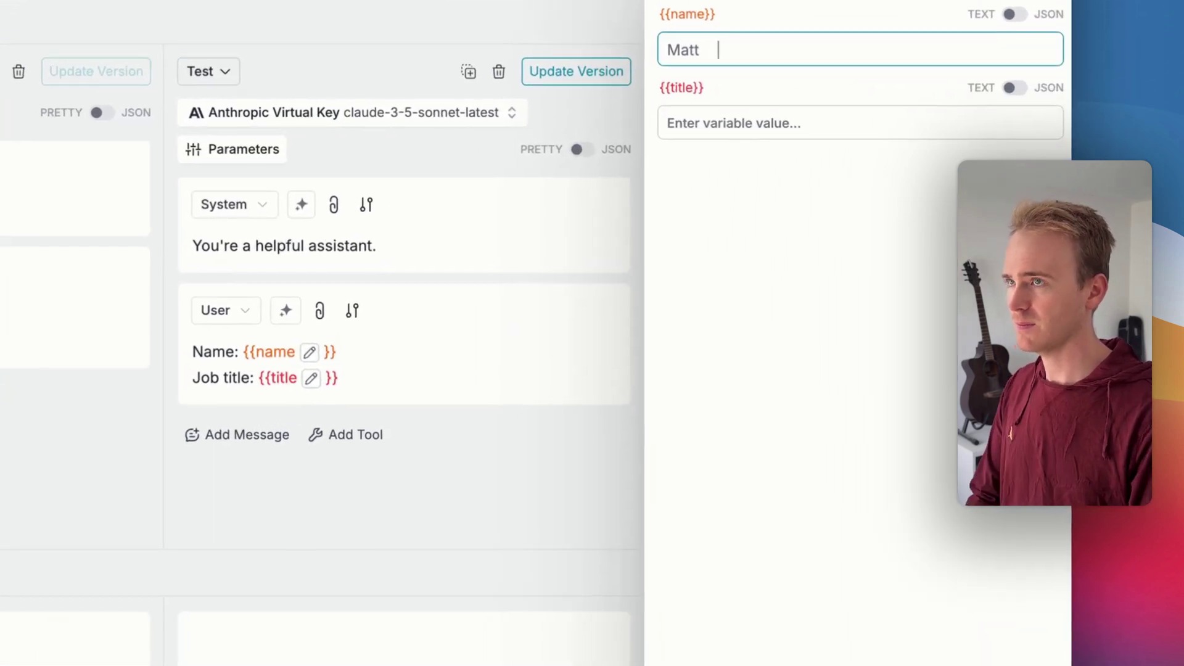
pyautogui.click(784, 123)
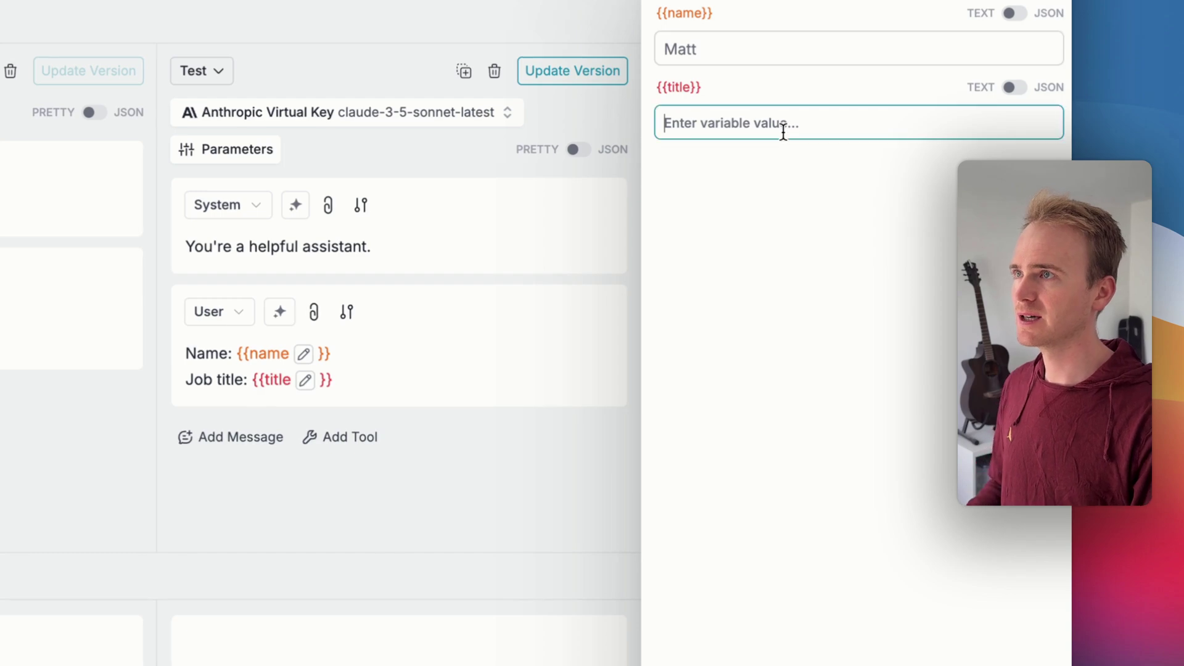
pyautogui.write('No Code Coach')
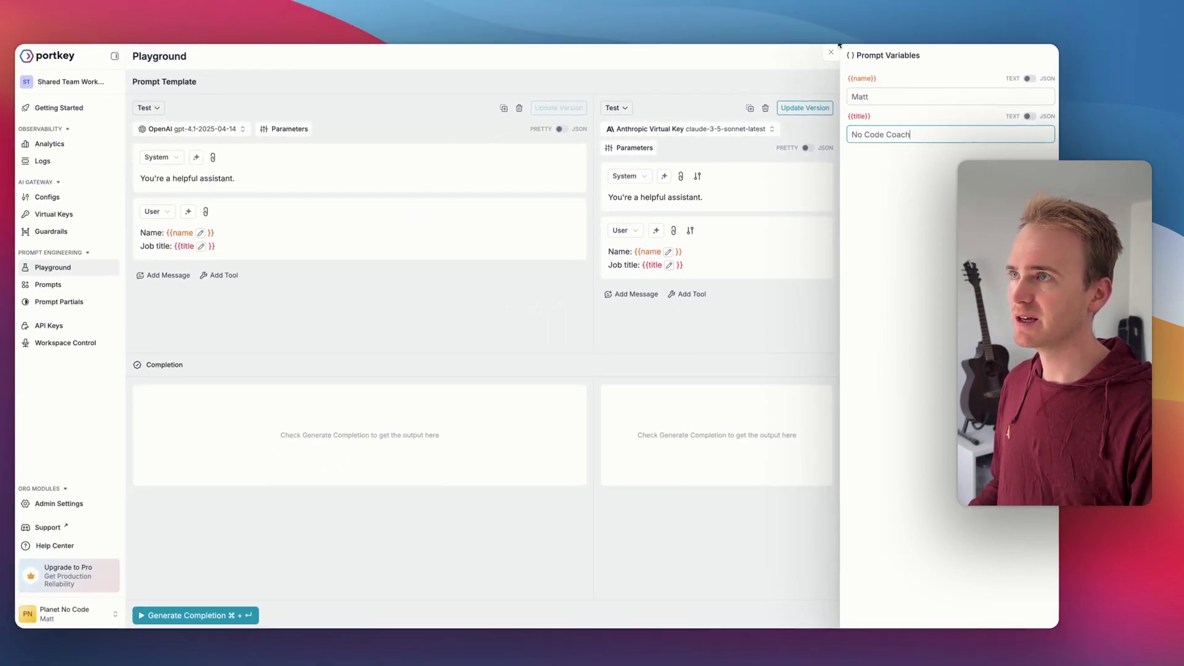
pyautogui.click(484, 442)
# Step: Generate completions for both templates and read through the OpenAI and Anthropic responses
pyautogui.click(174, 609)
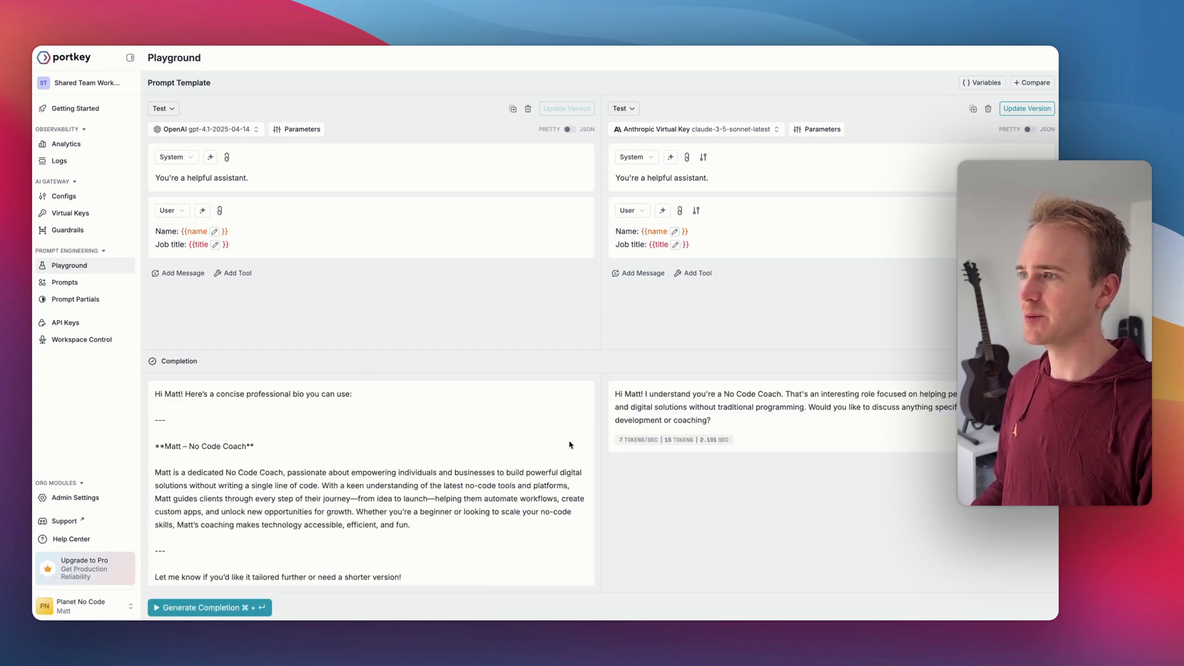
pyautogui.scroll(-1, 448, 500)
pyautogui.scroll(1, 448, 500)
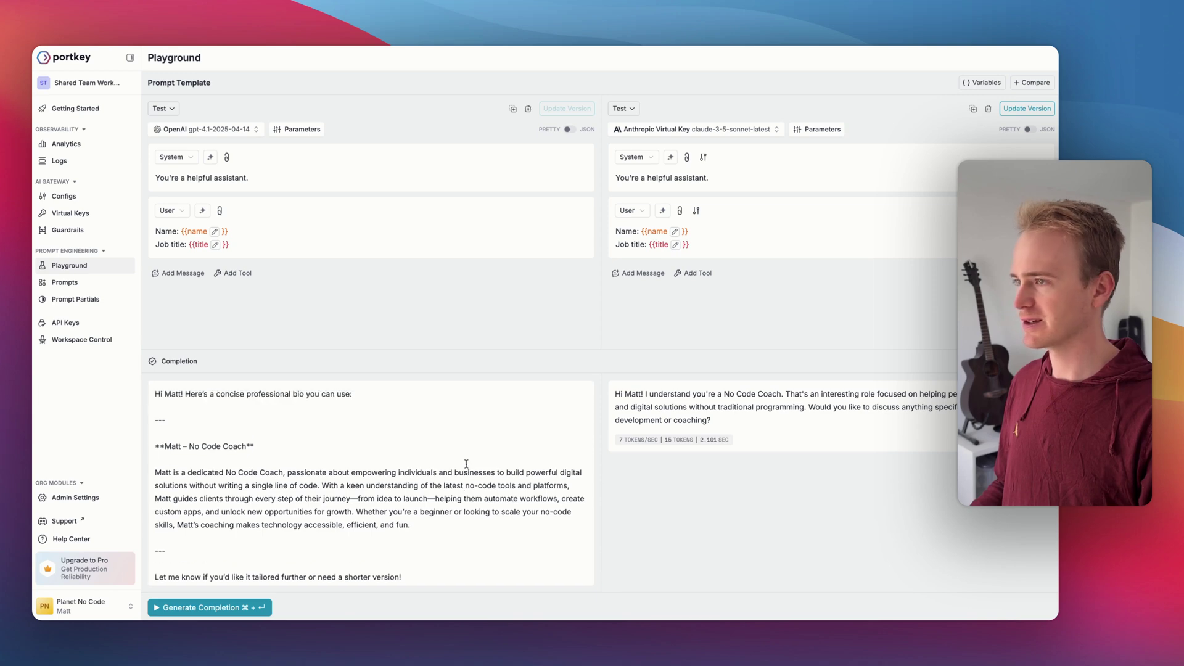
pyautogui.scroll(-2, 426, 486)
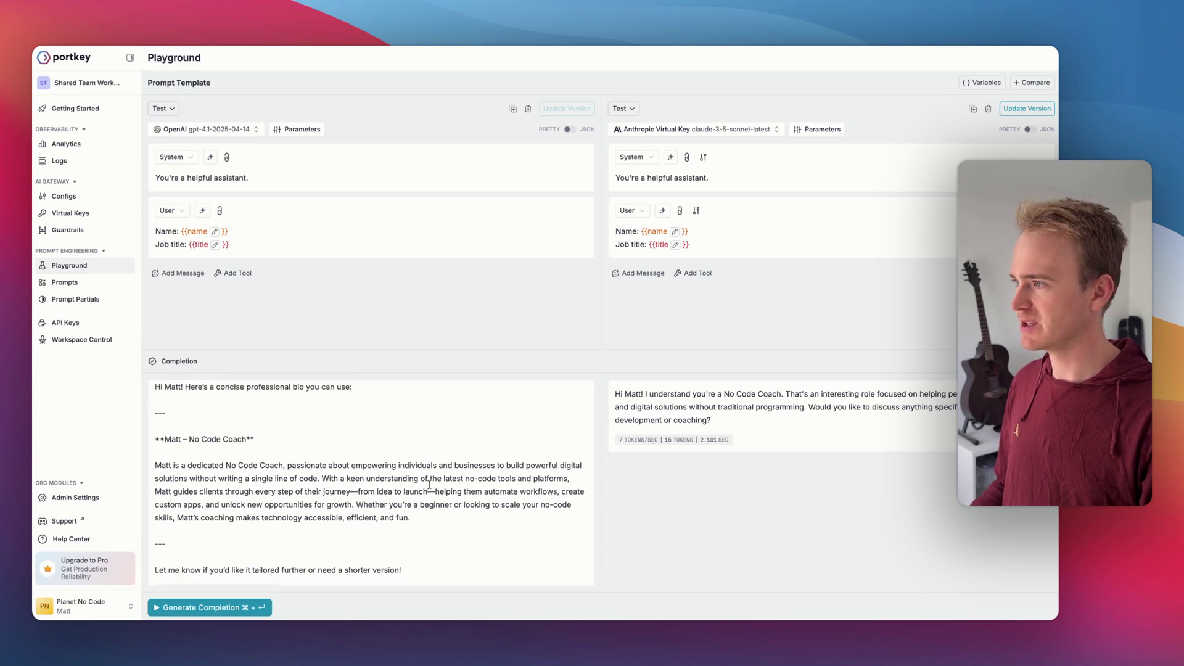
pyautogui.scroll(2, 547, 423)
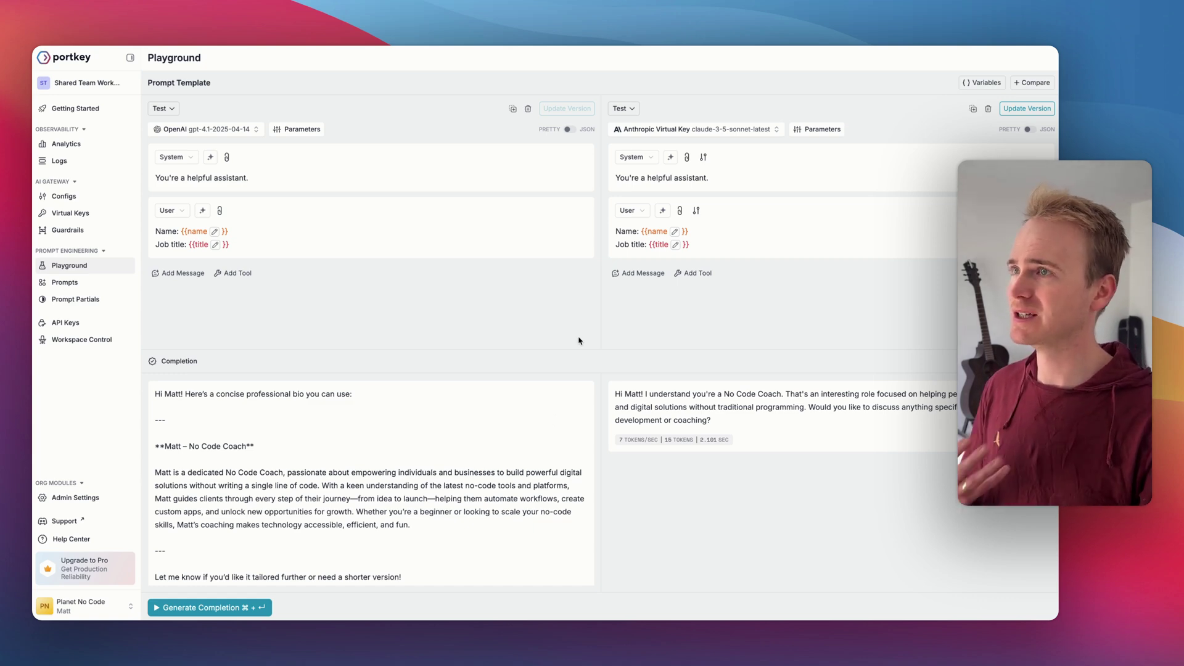
# Step: Examine the template text of the "Formatting for Bubble" prompt partial, and return to the list of partials
pyautogui.click(97, 304)
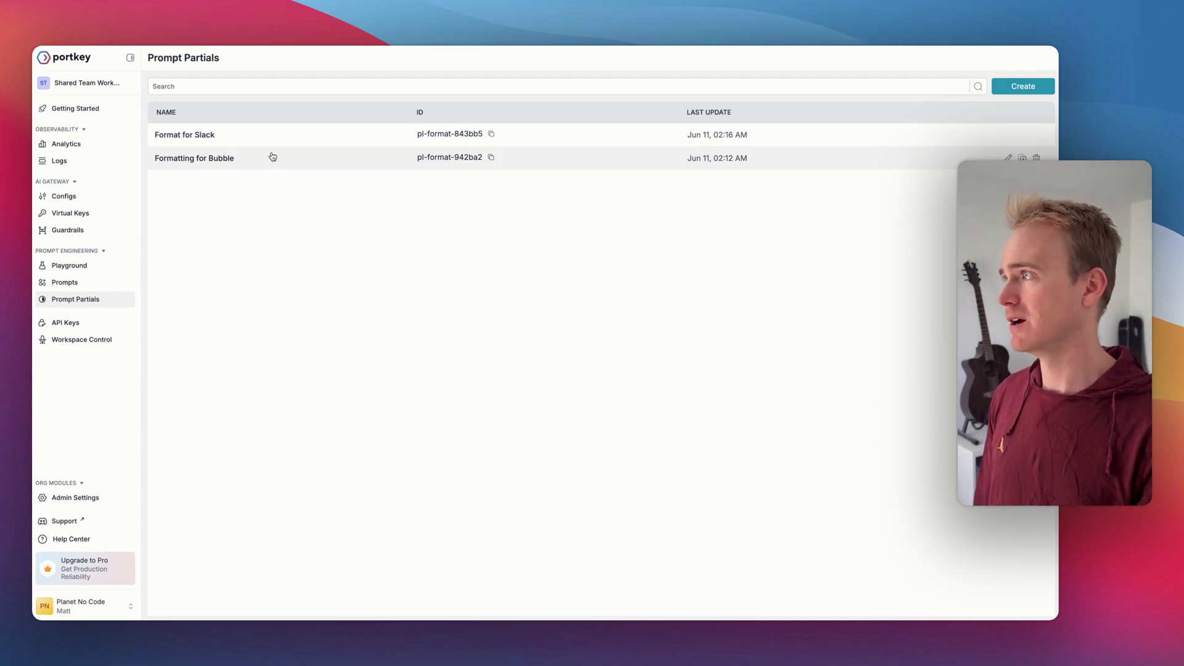
pyautogui.click(229, 162)
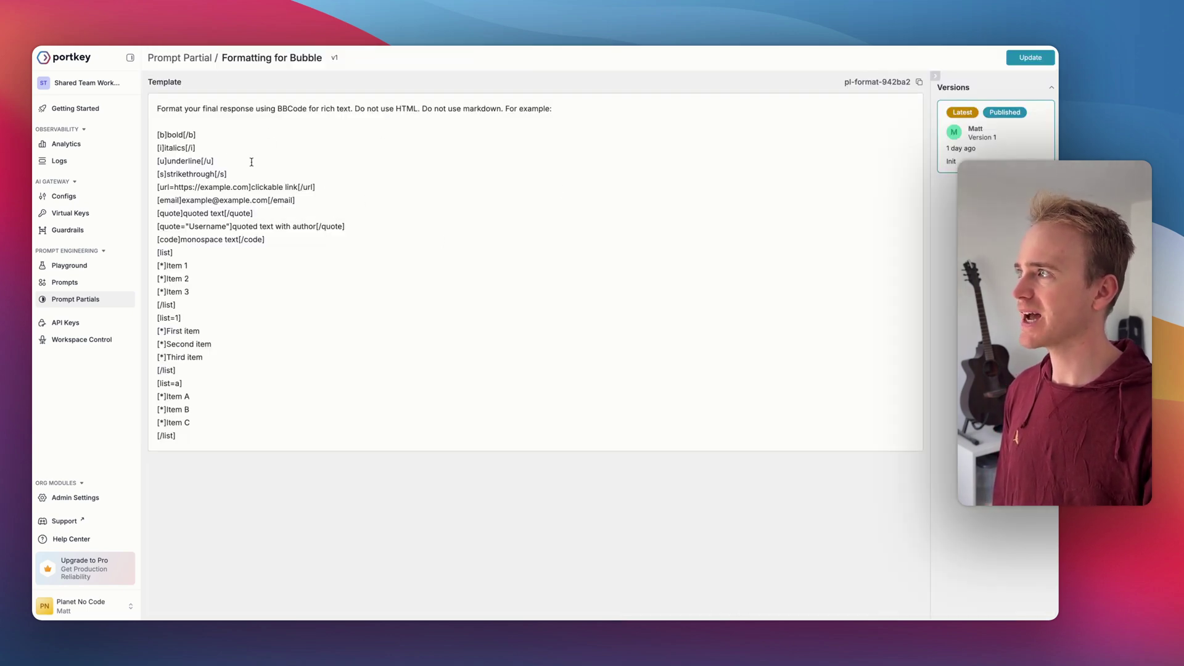
pyautogui.click(235, 226)
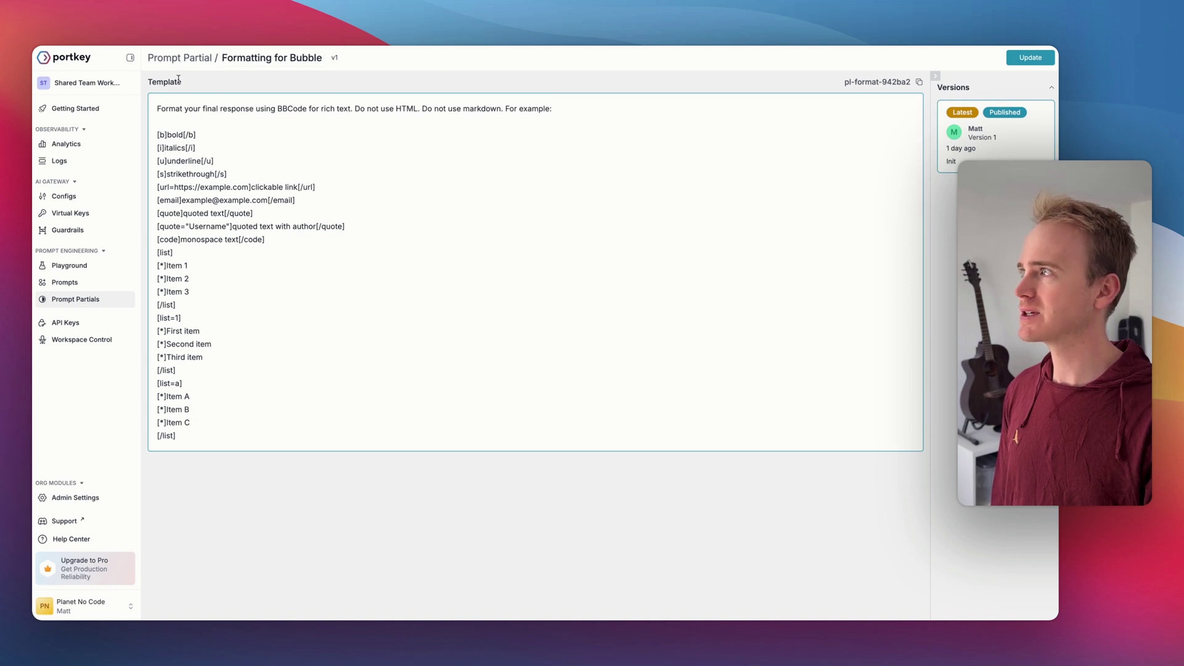
pyautogui.click(89, 300)
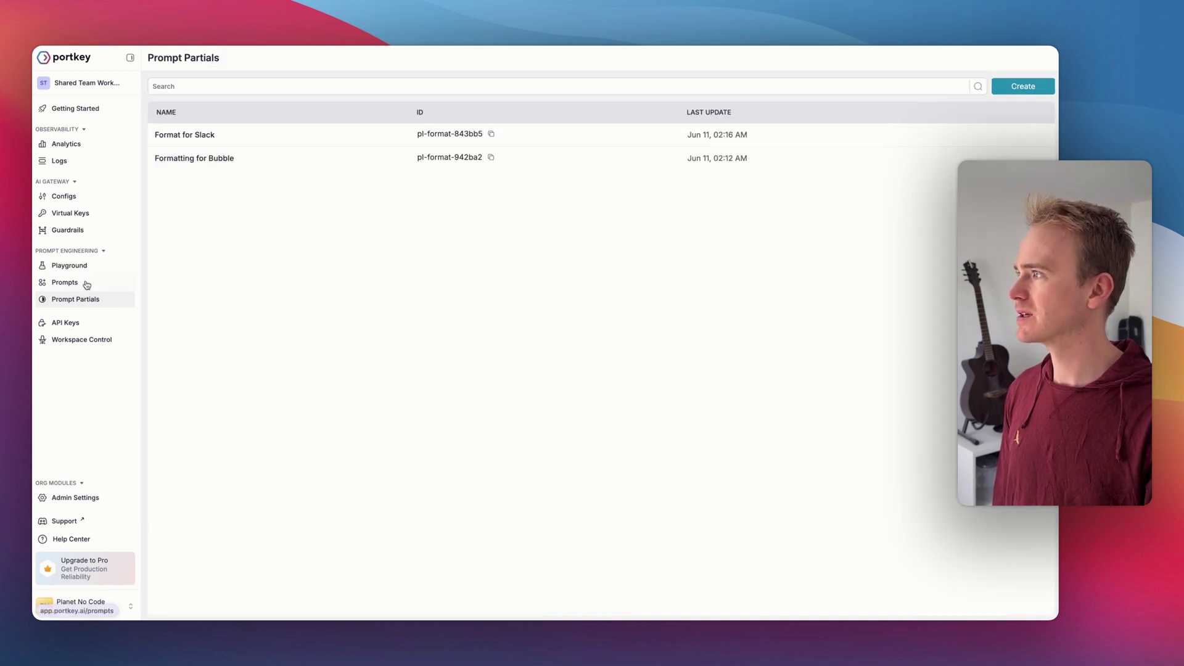